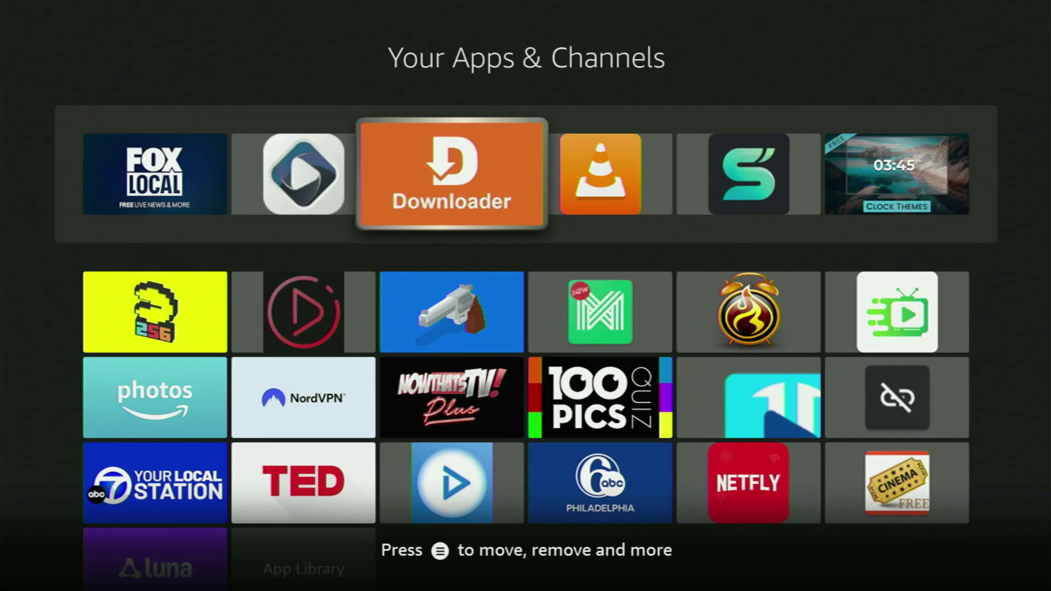
- Browse the apps grid around Downloader, App Library, TED and Netfly, then return home
key(Down)
key(Up)
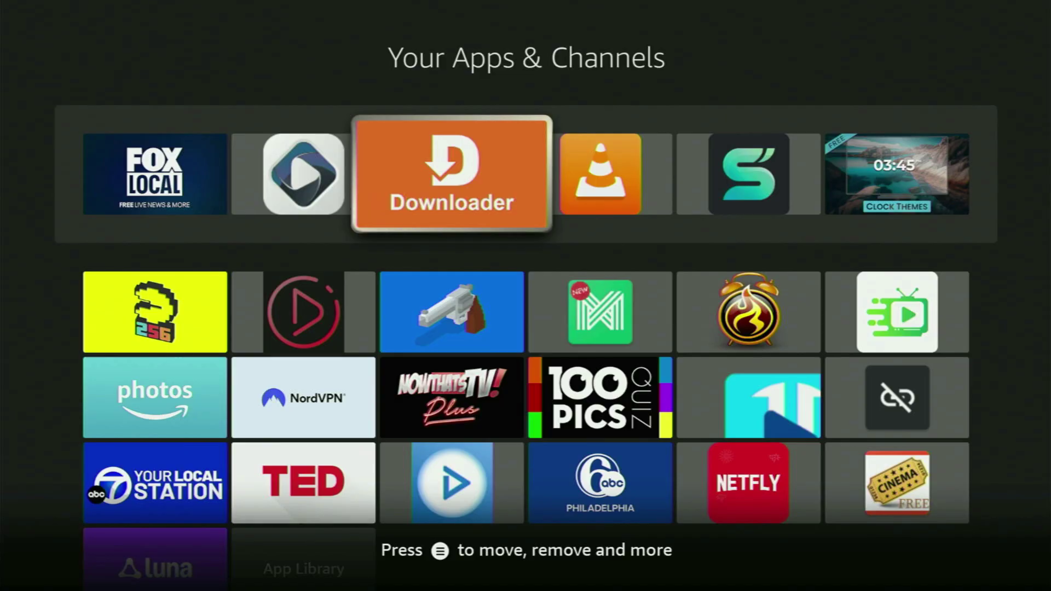
key(Down)
key(Down)
key(Down)
key(Down)
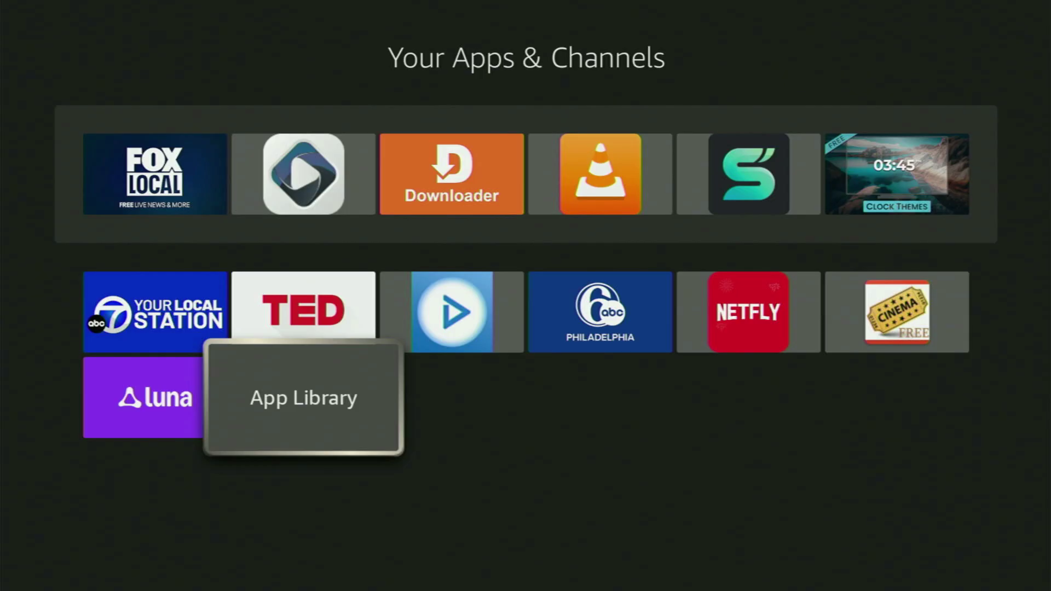
key(Up)
key(Up)
key(Right)
key(Right)
key(Right)
key(Down)
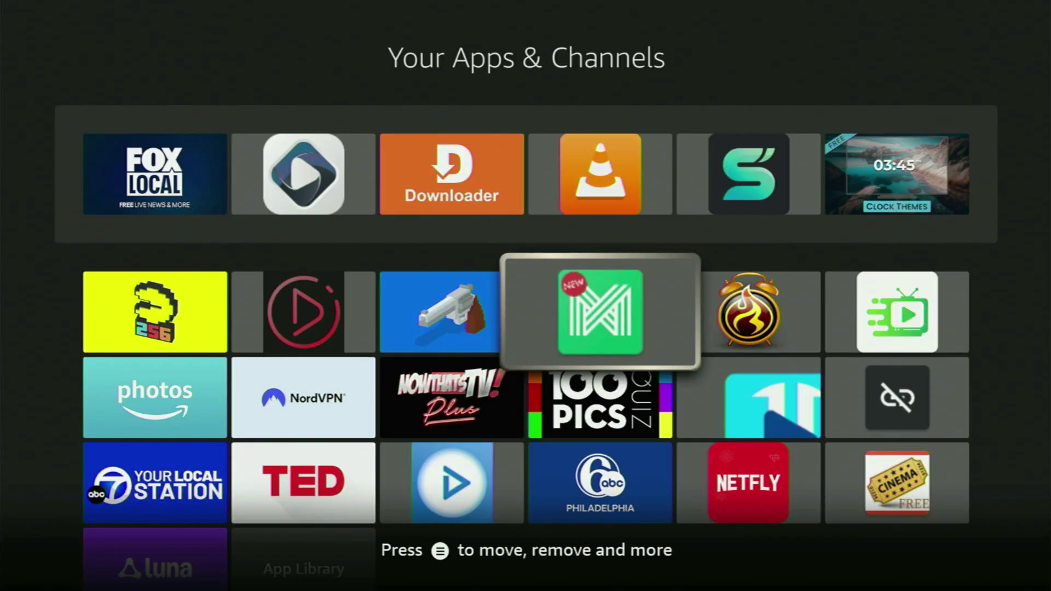
key(Right)
key(Right)
key(Down)
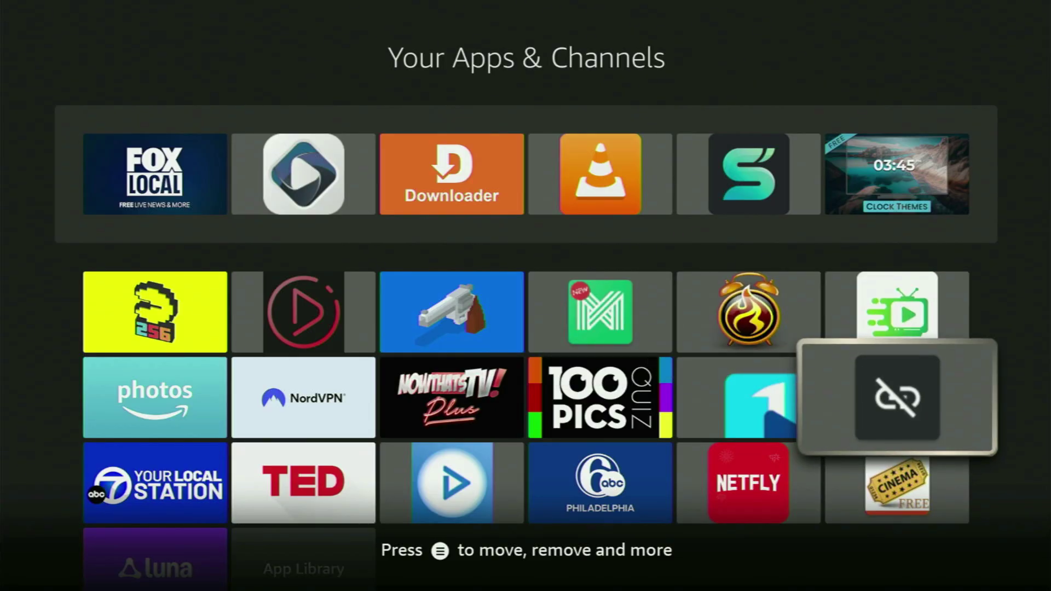
key(Down)
key(Down)
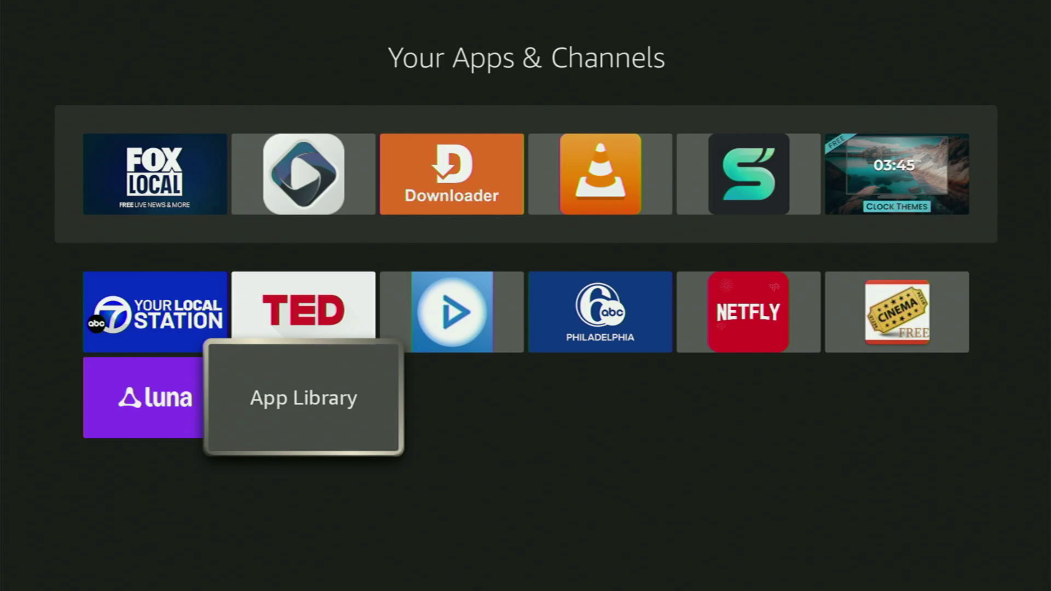
key(Up)
key(Right)
key(Right)
key(Right)
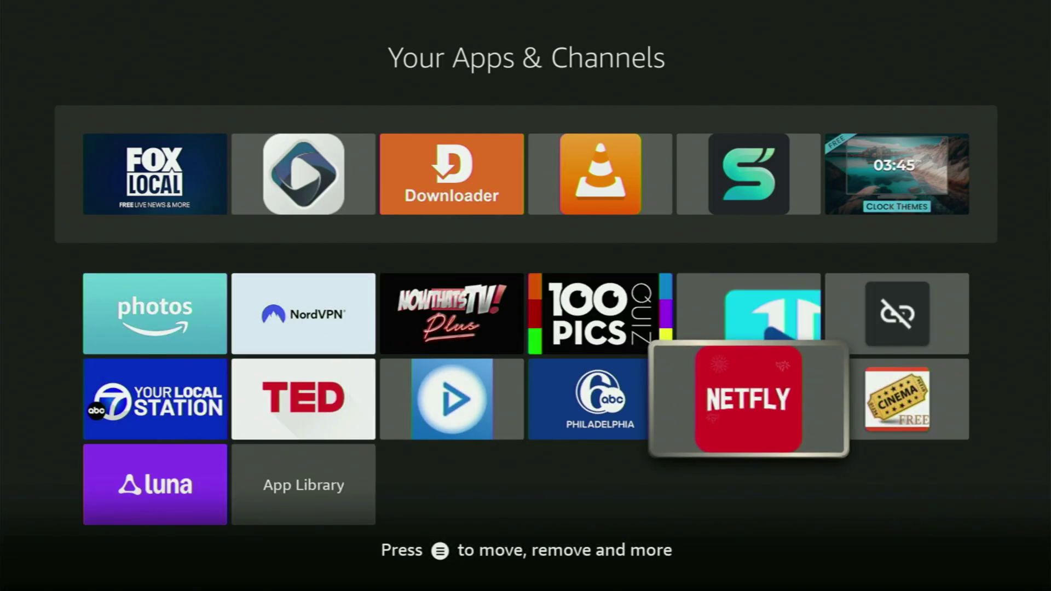
key(Home)
- In Find > Search, spell 'Down' on the on-screen keyboard
key(Left)
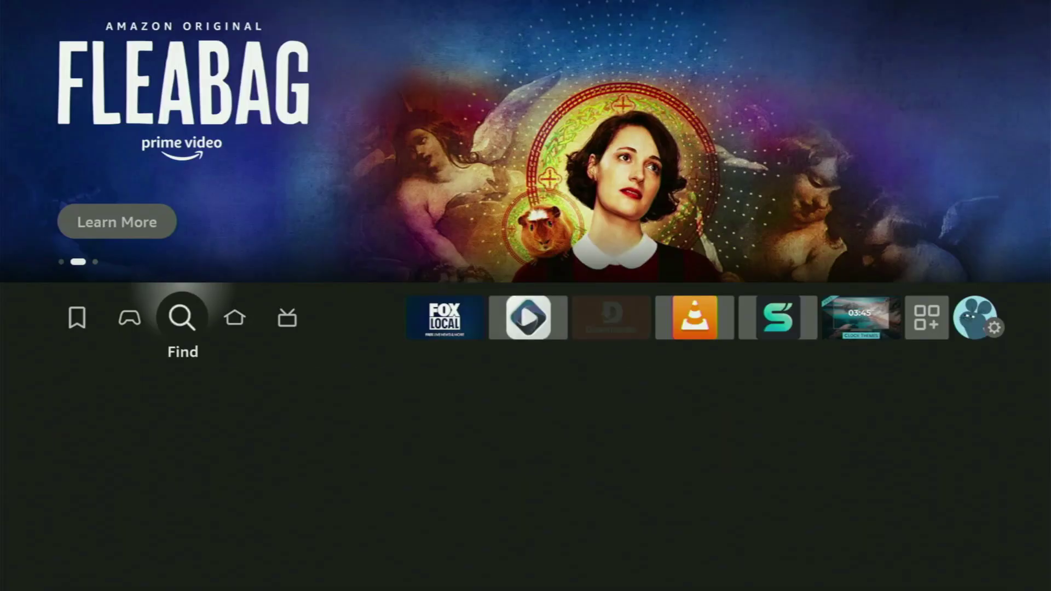
key(Down)
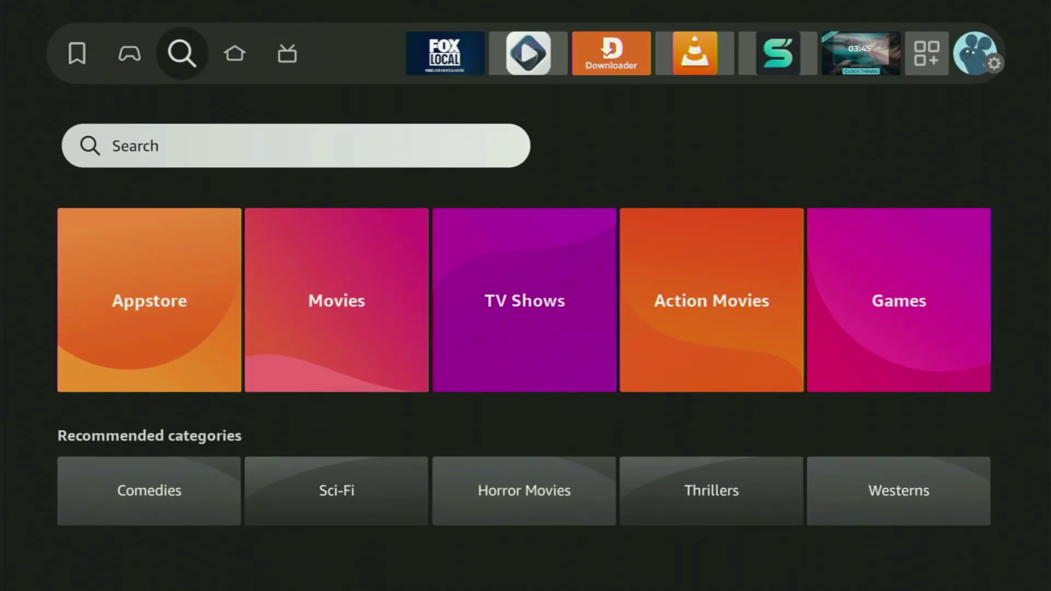
key(Return)
key(Right)
key(Right)
key(Right)
key(Return)
key(Down)
key(Left)
key(Left)
key(Return)
key(Right)
key(Right)
key(Right)
key(Right)
key(Right)
key(Right)
key(Right)
key(Right)
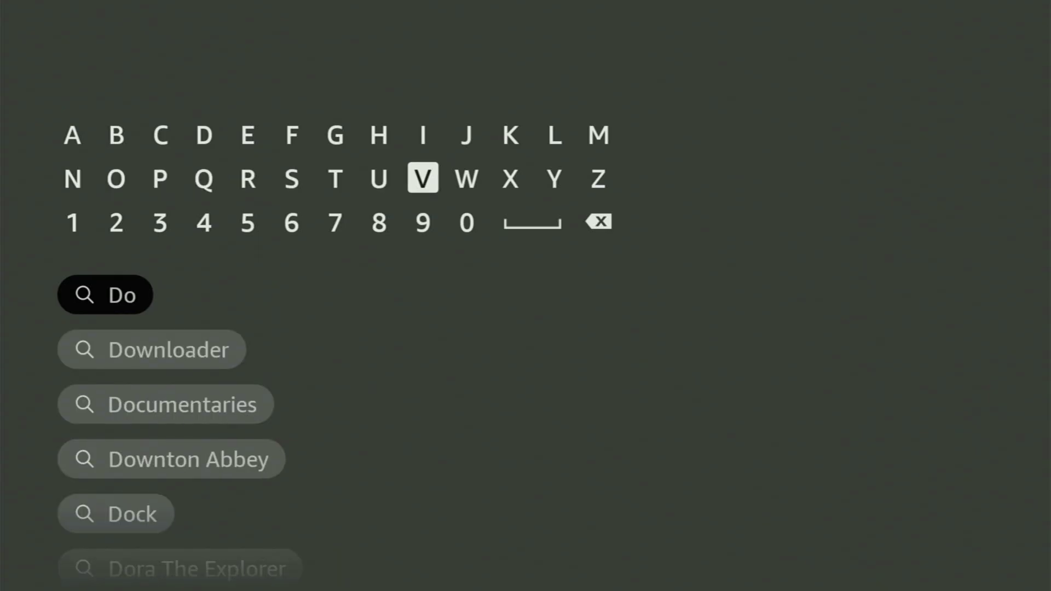
key(Return)
key(Left)
key(Left)
key(Left)
key(Left)
key(Left)
key(Left)
key(Left)
key(Left)
key(Left)
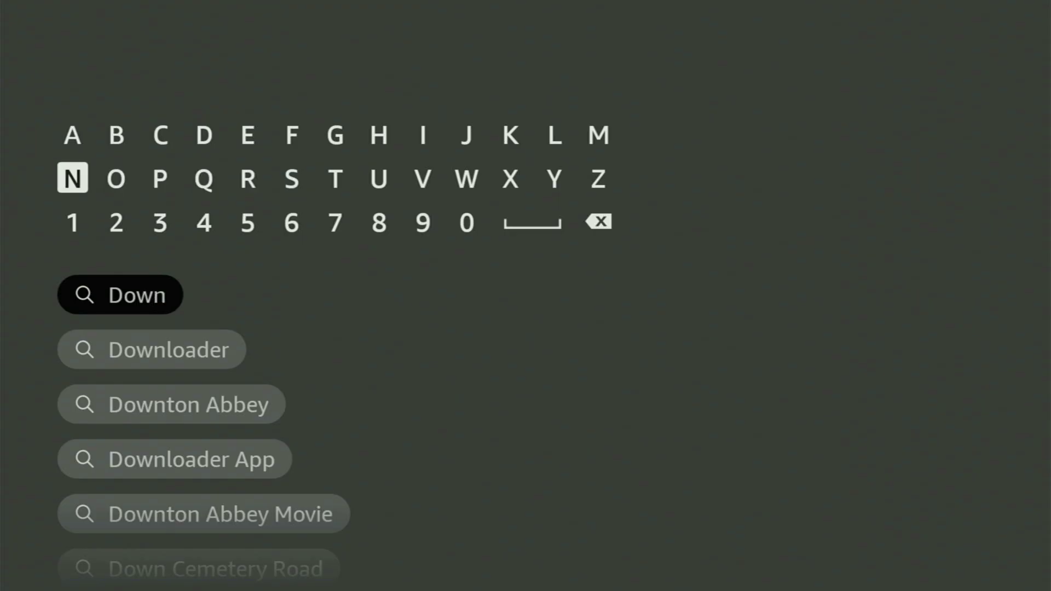
- Pick the Downloader suggestion and browse its Live TV and Movies and TV result rows
key(Down)
key(Down)
key(Down)
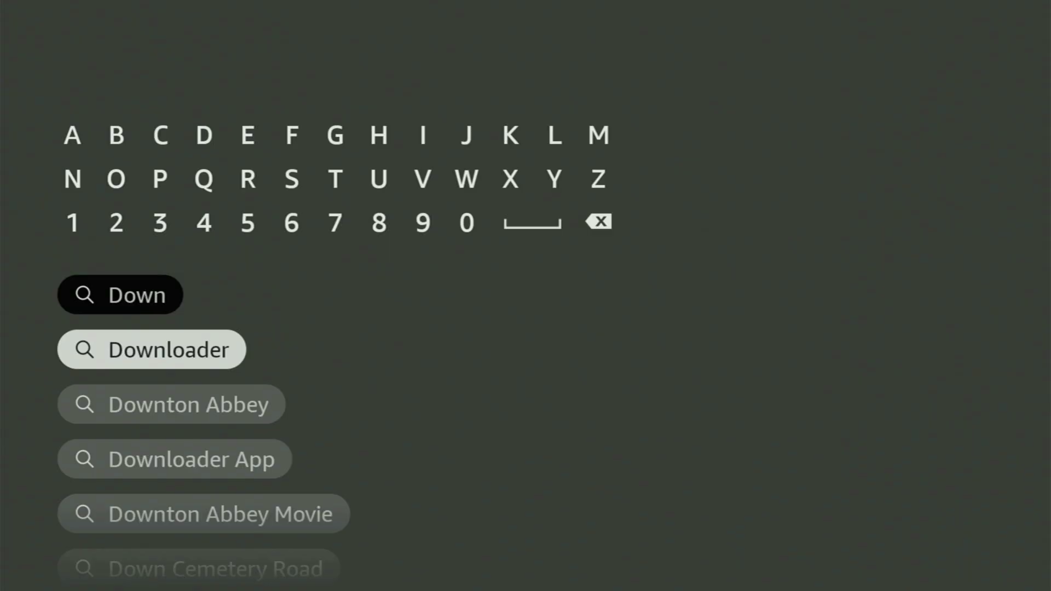
key(Return)
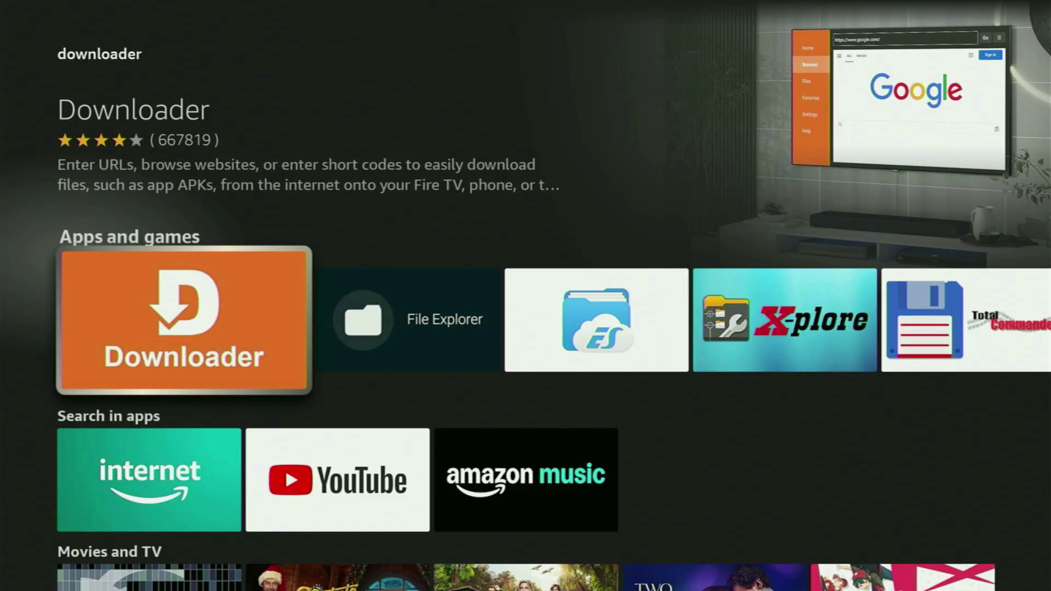
key(Down)
key(Down)
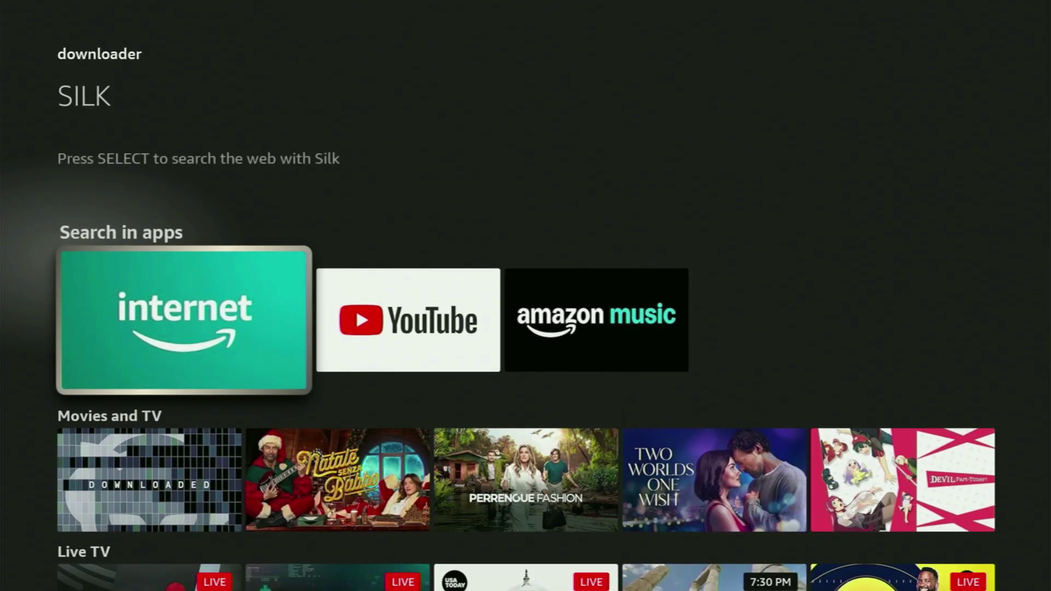
key(Down)
key(Right)
key(Right)
key(Right)
key(Right)
key(Right)
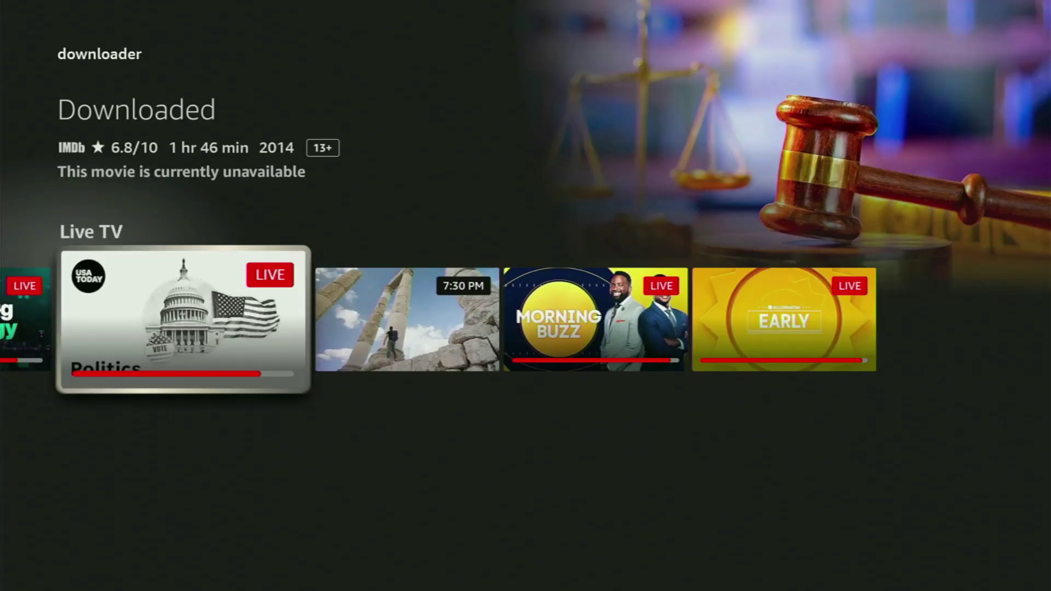
key(Up)
key(Right)
key(Right)
key(Right)
key(Right)
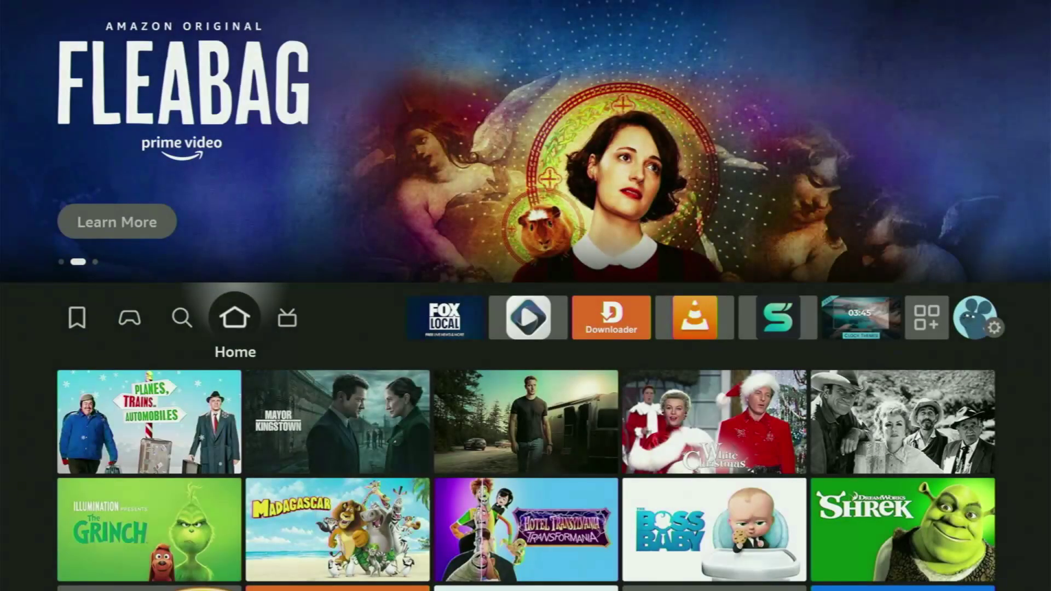
- Open Settings > My Fire TV
key(Right)
key(Right)
key(Right)
key(Right)
key(Right)
key(Right)
key(Right)
key(Right)
key(Right)
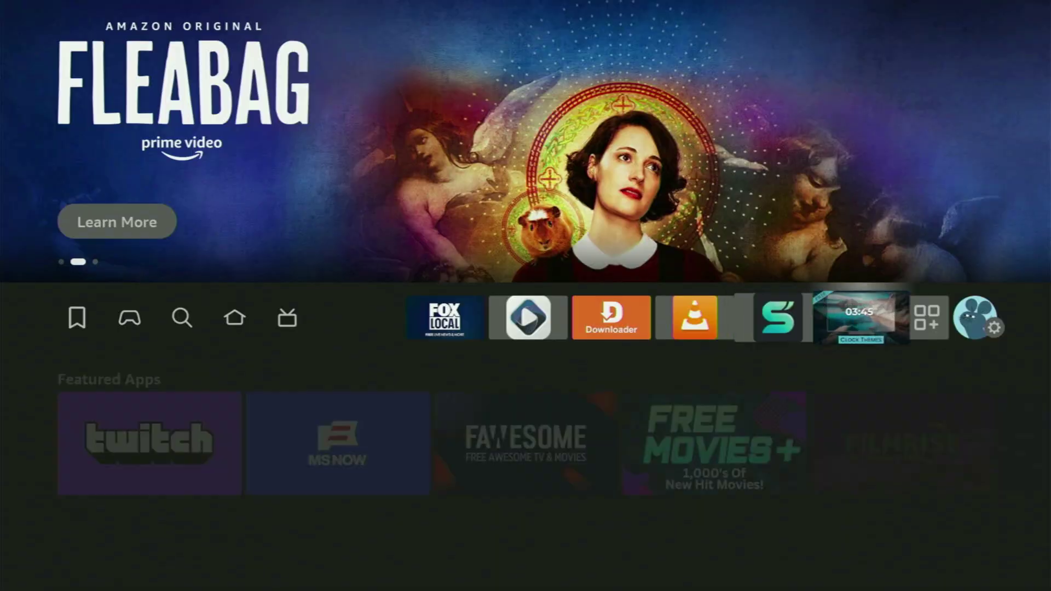
key(Down)
key(Right)
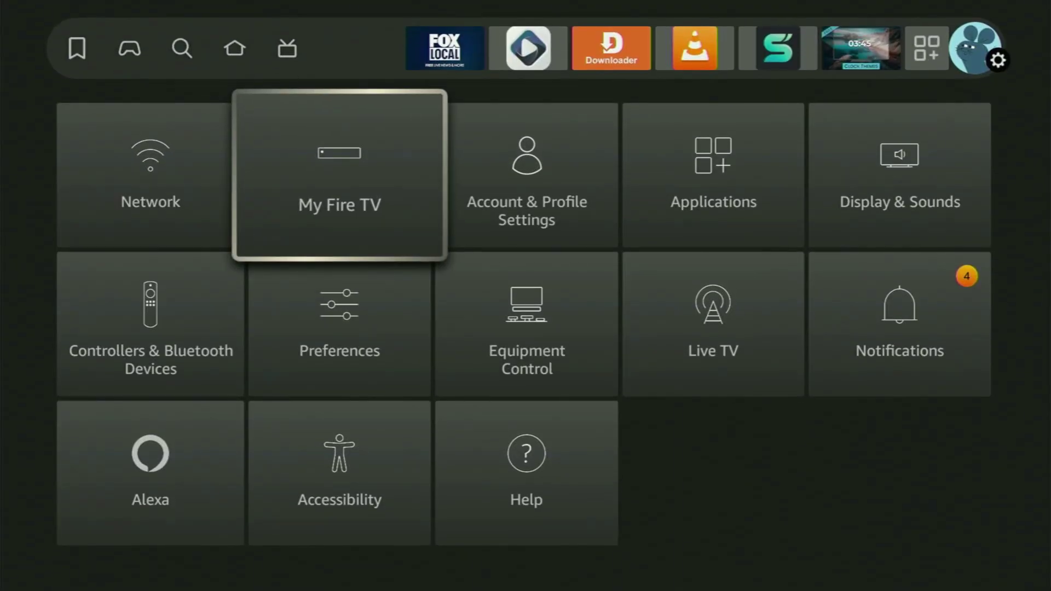
key(Return)
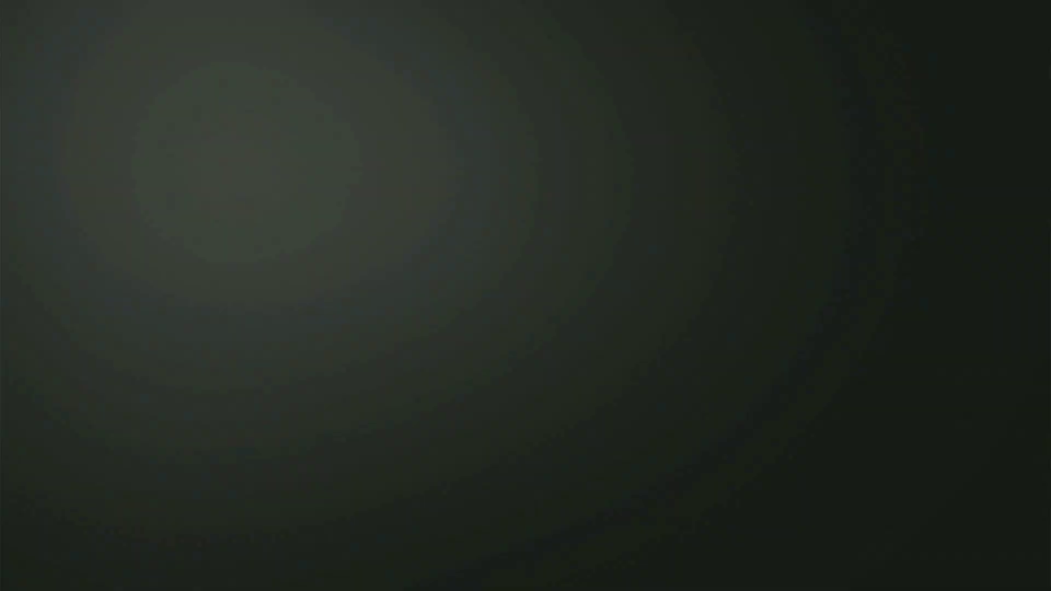
- Scroll the My Fire TV list through Developer options, Sleep and Restart, ending on About
key(Down)
key(Up)
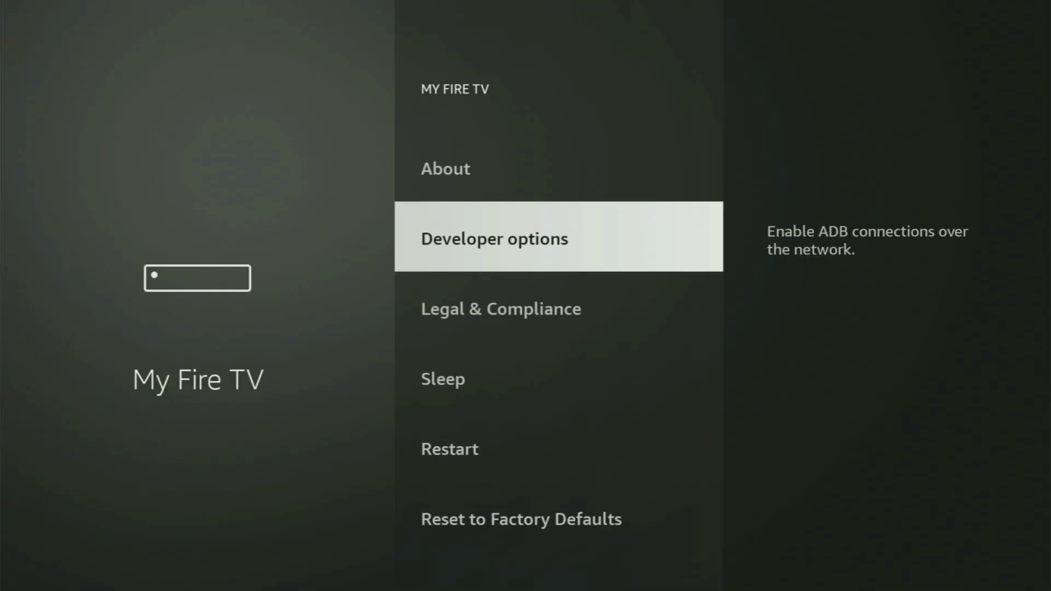
key(Up)
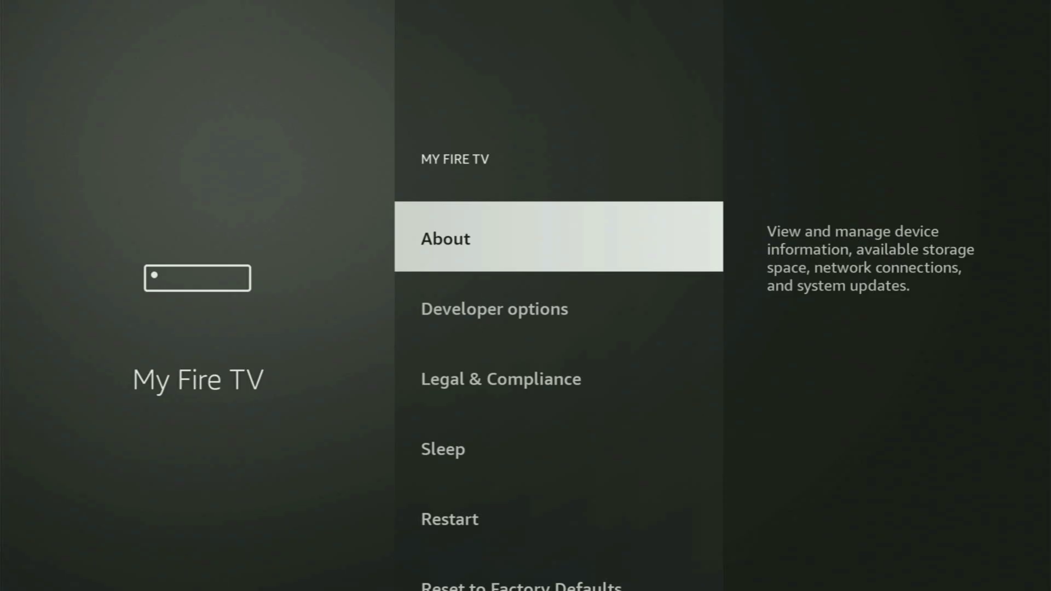
key(Down)
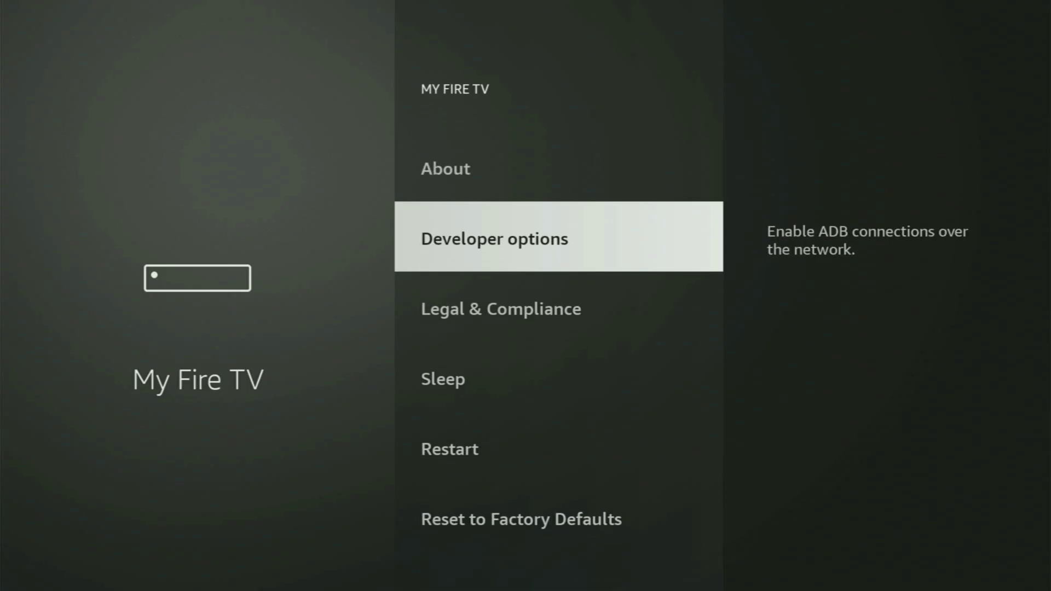
key(Down)
key(Down)
key(Down)
key(Down)
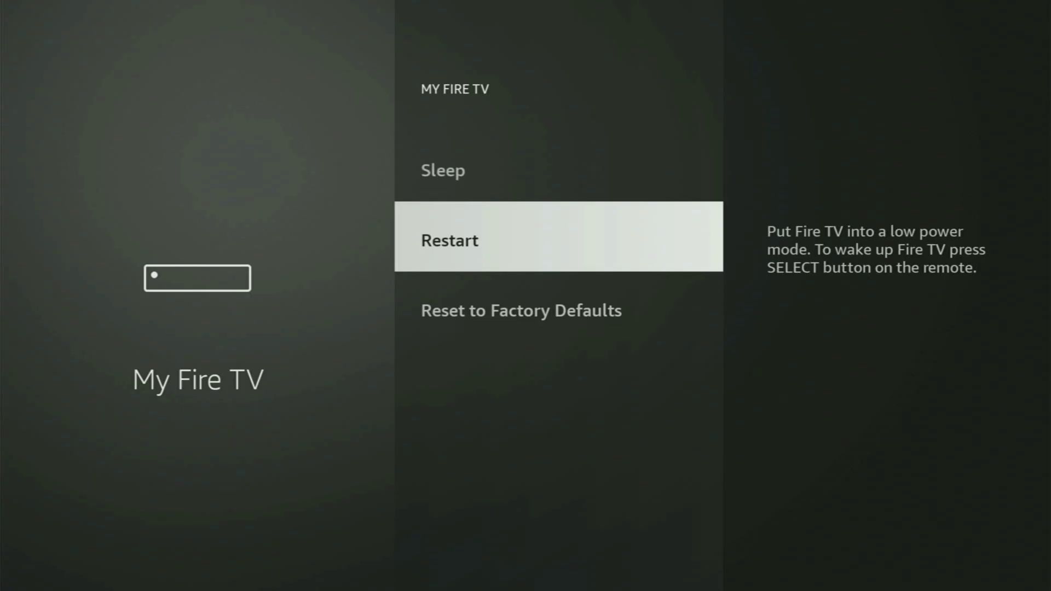
key(Up)
key(Up)
key(Up)
key(Up)
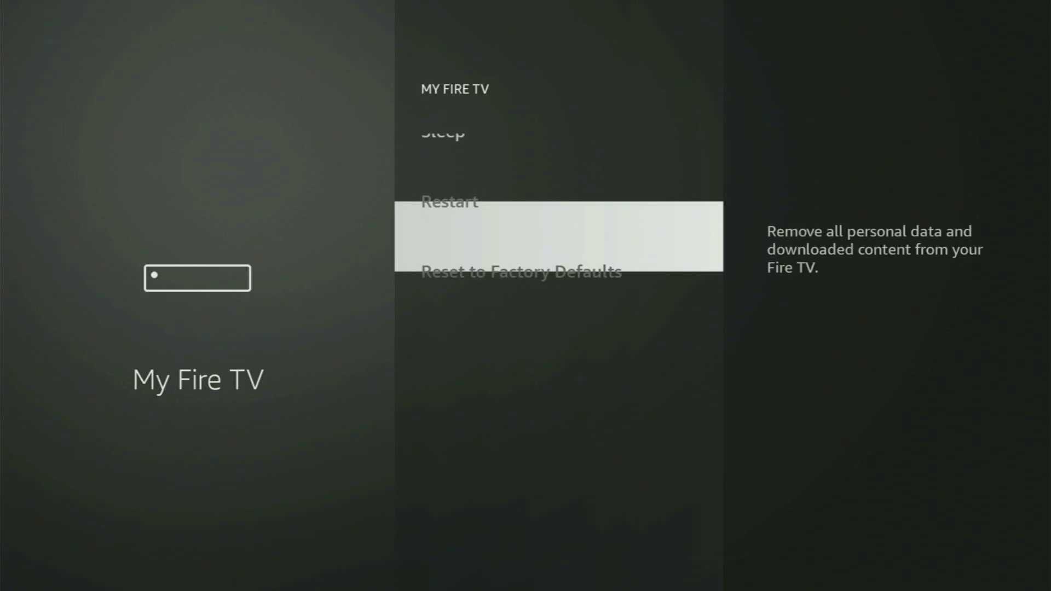
key(Up)
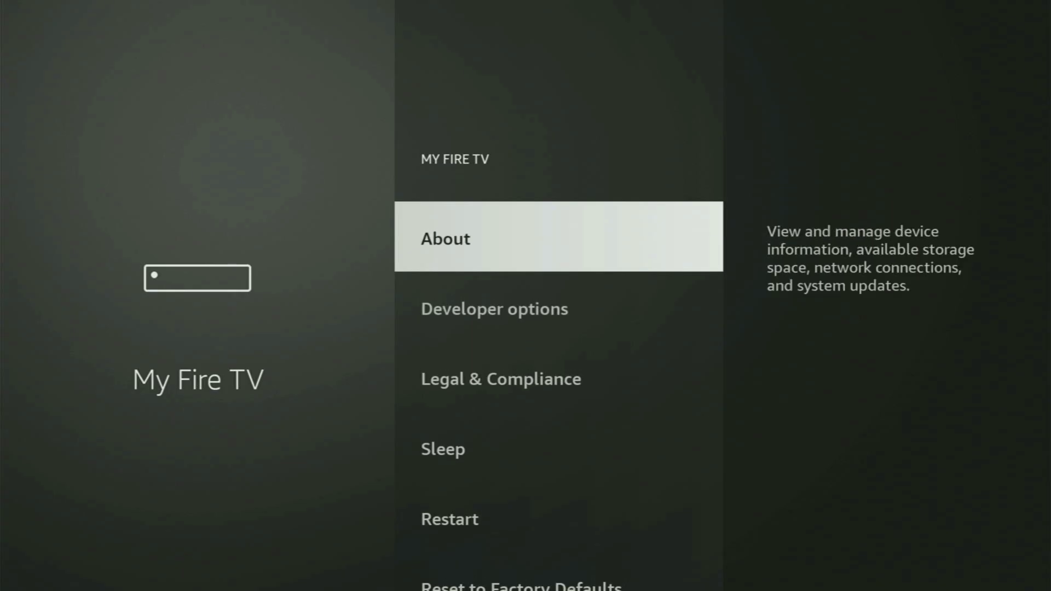
key(Down)
key(Down)
key(Down)
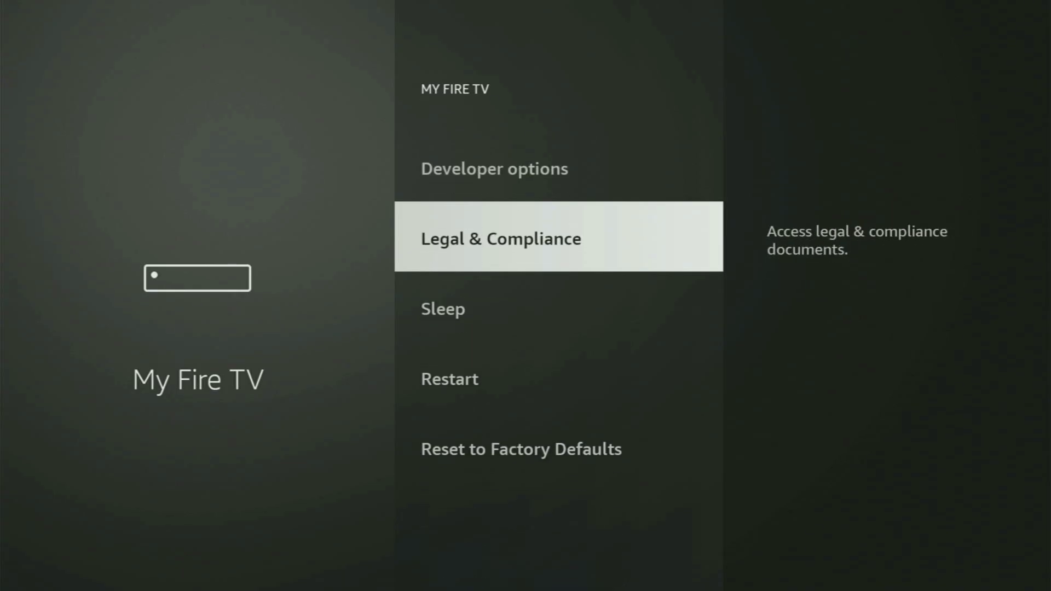
key(Down)
key(Down)
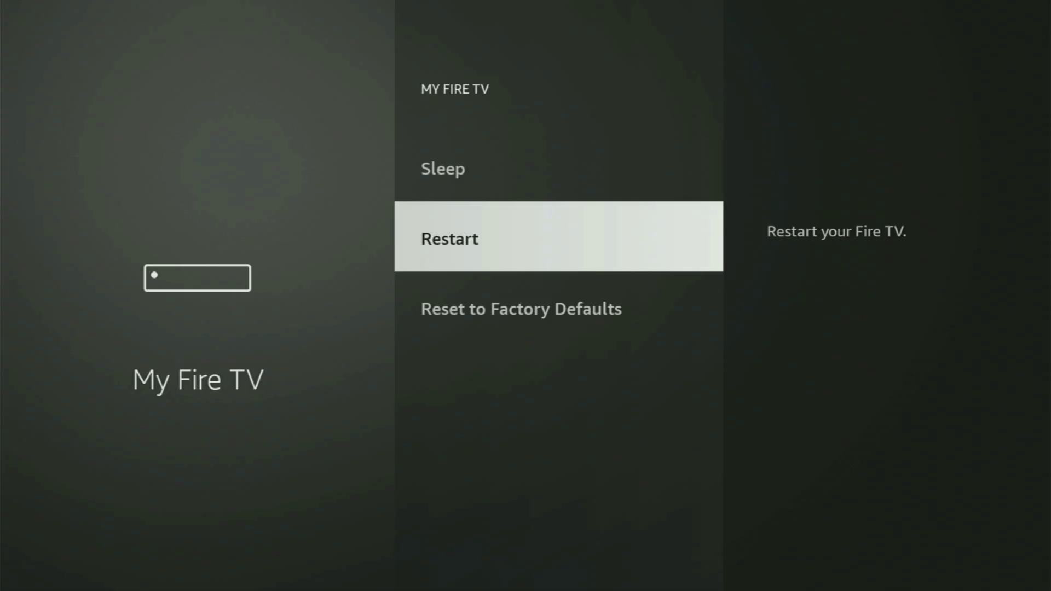
key(Up)
key(Up)
key(Up)
key(Up)
key(Up)
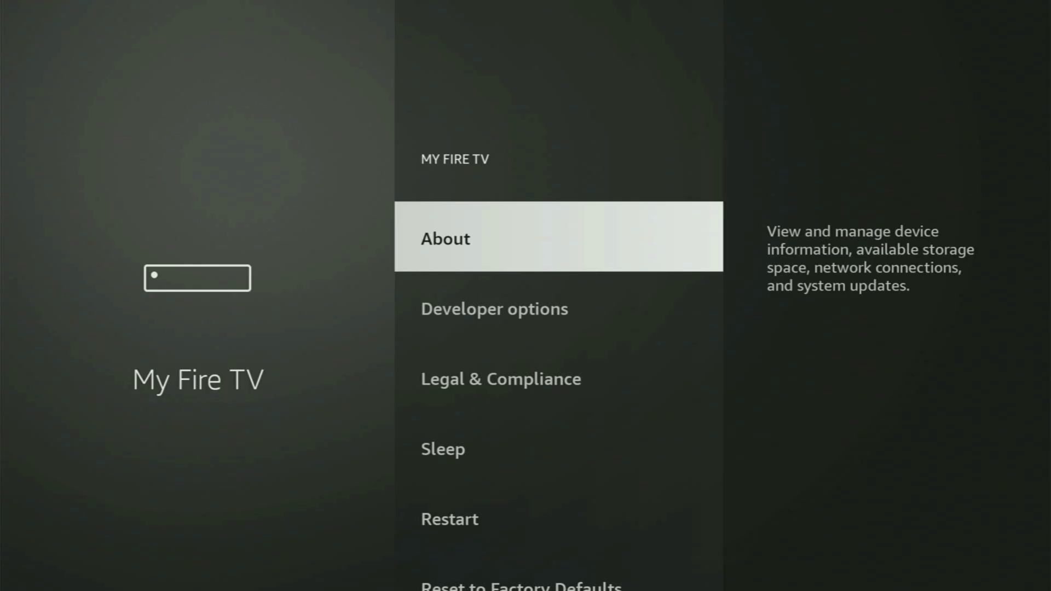
- Open About and repeatedly select the Fire TV entry until it reports you're already a developer
key(Return)
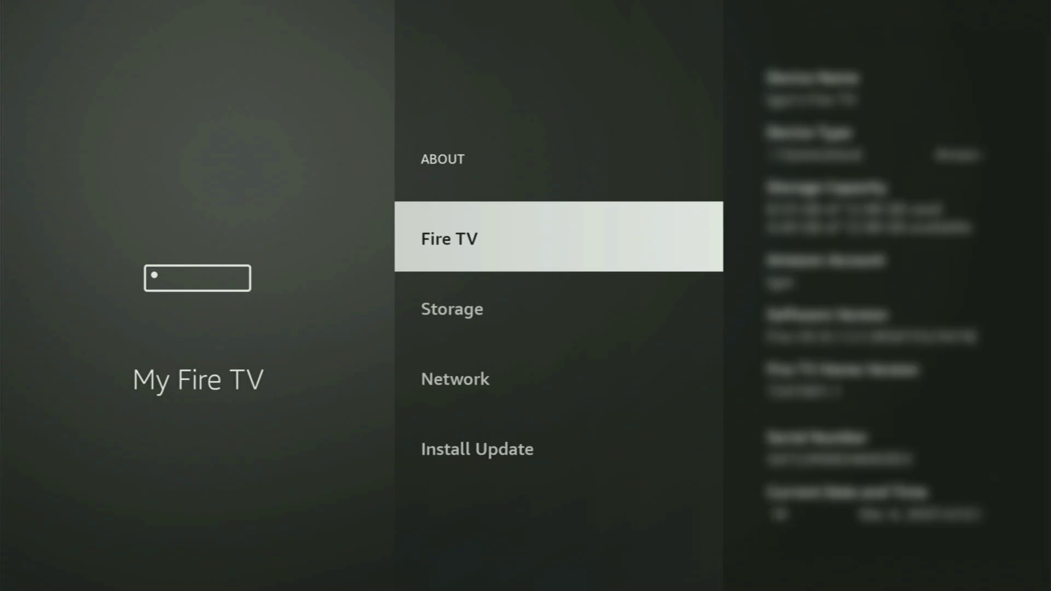
key(Return)
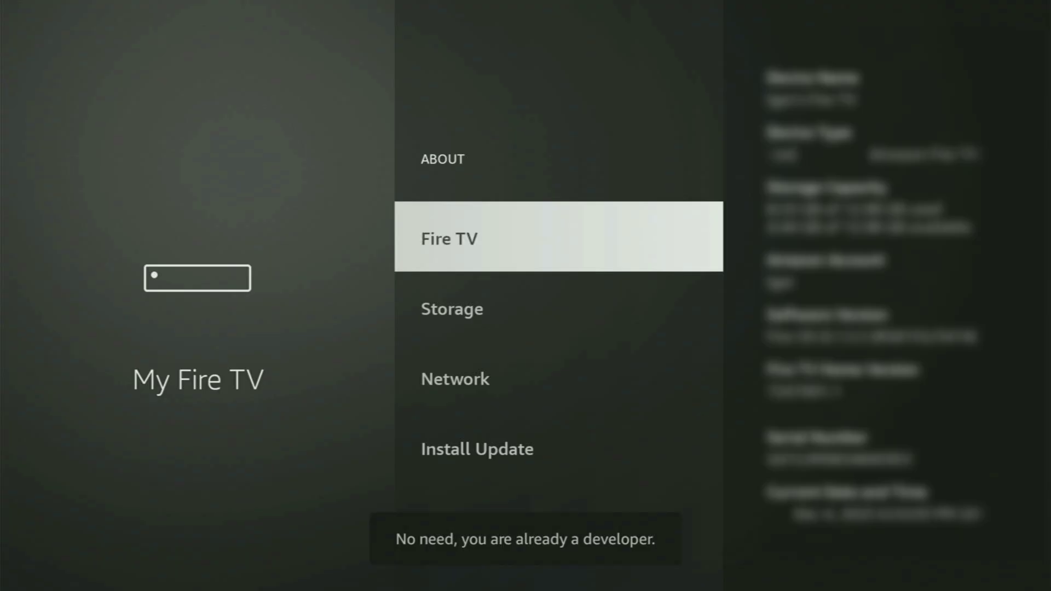
key(Return)
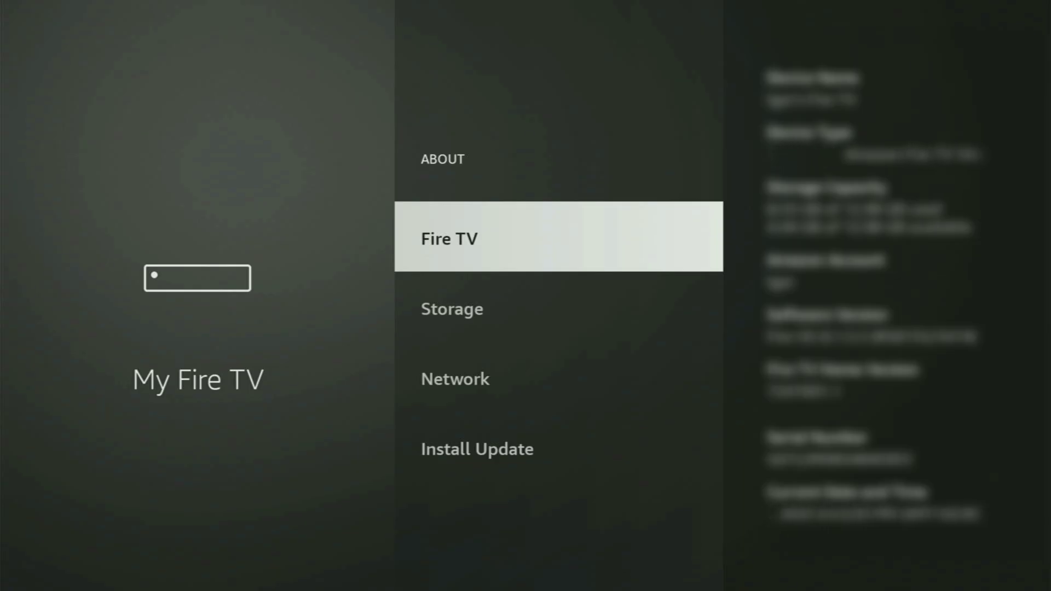
key(Down)
- Back out to My Fire TV, open Developer options and highlight Install unknown apps
key(Escape)
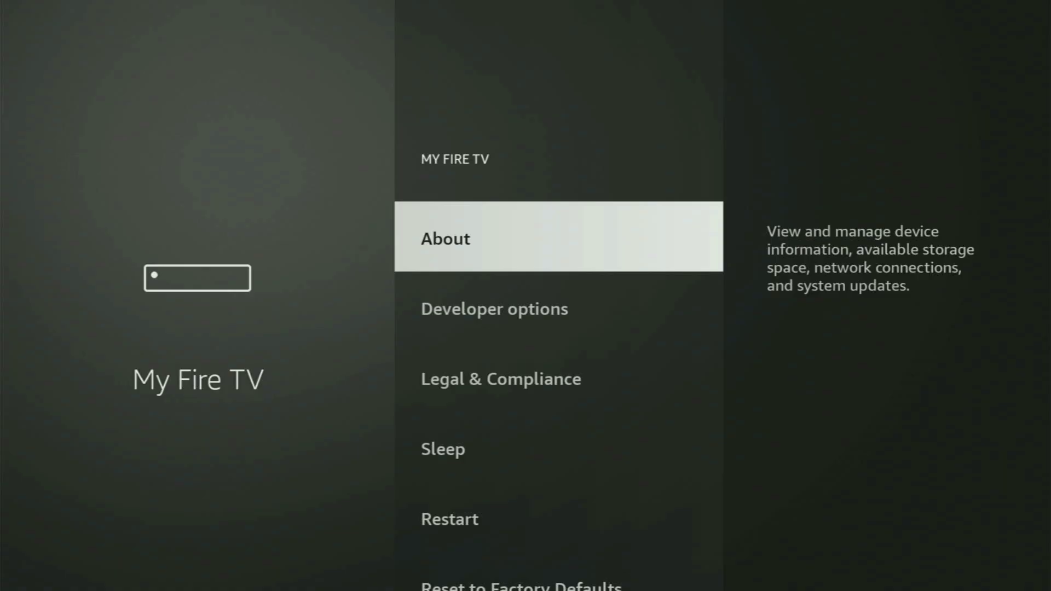
key(Down)
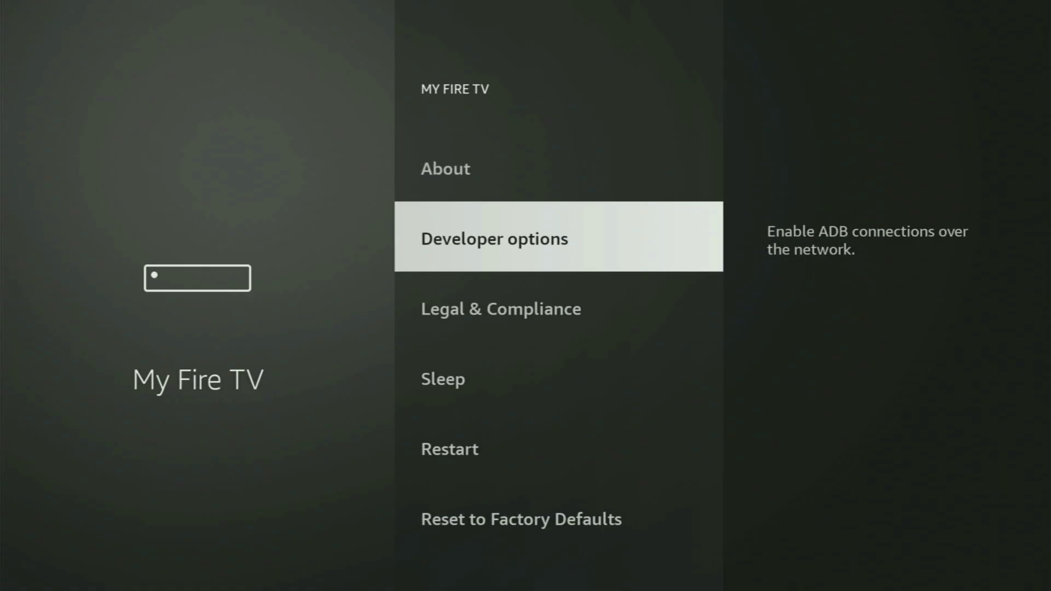
key(Return)
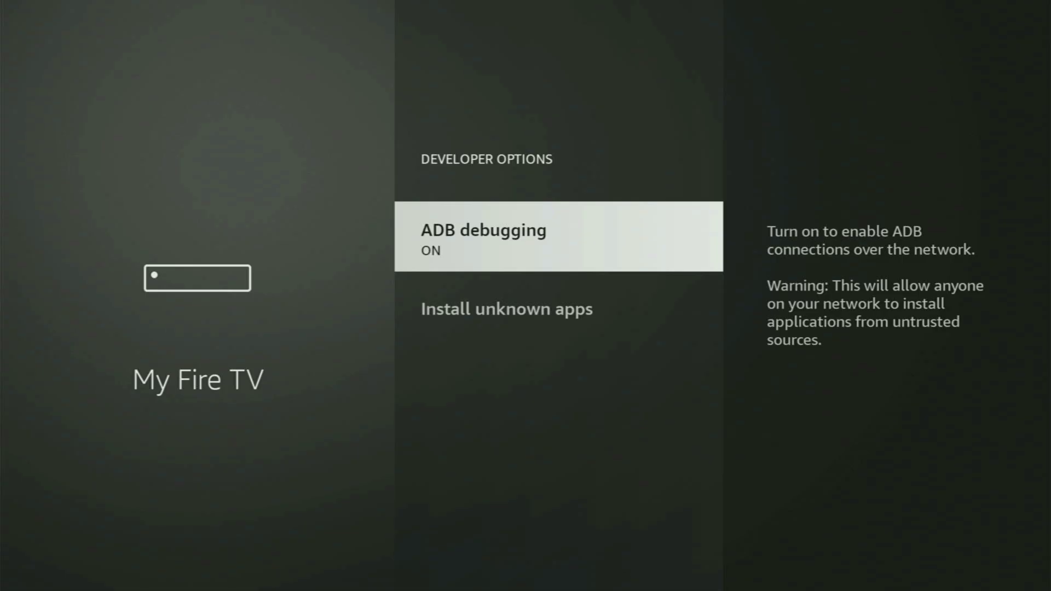
key(Down)
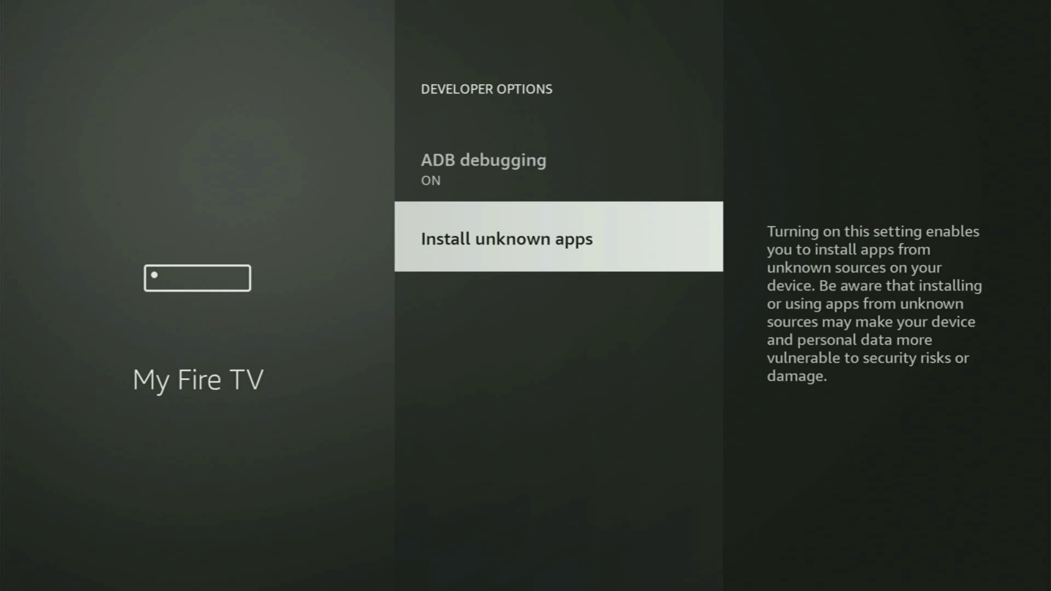
- Open Install unknown apps and make sure Downloader is switched ON
key(Return)
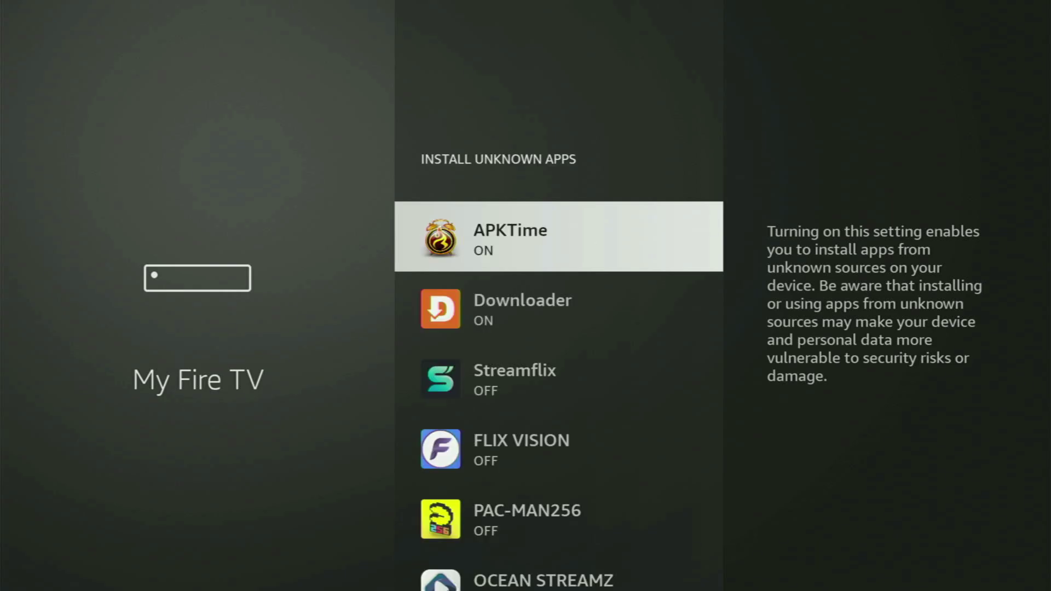
key(Down)
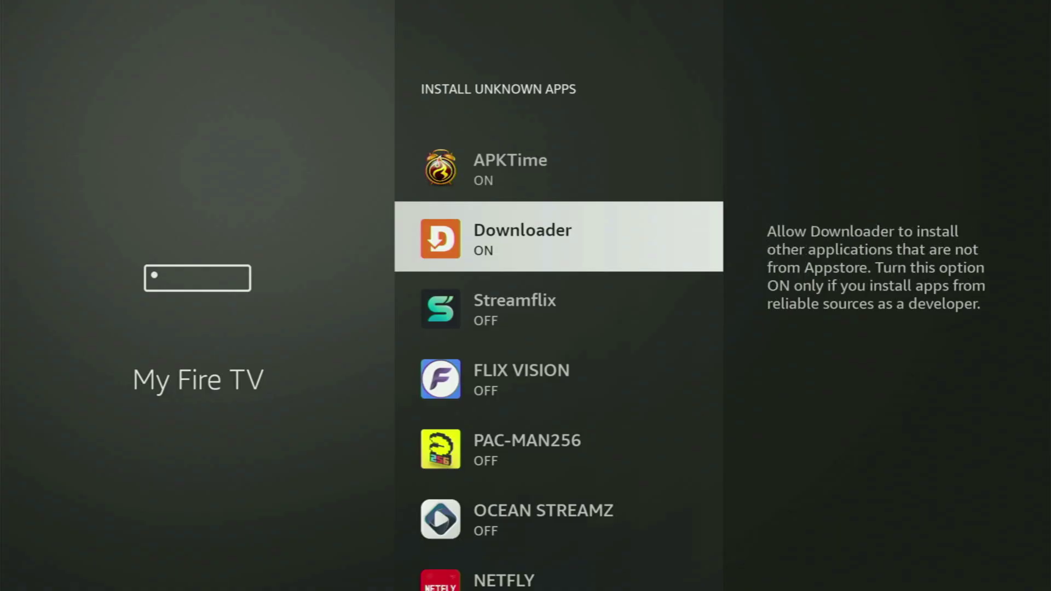
key(Return)
- Scroll the app list down to AppLinked and back up to Downloader, then go Home
key(Down)
key(Down)
key(Down)
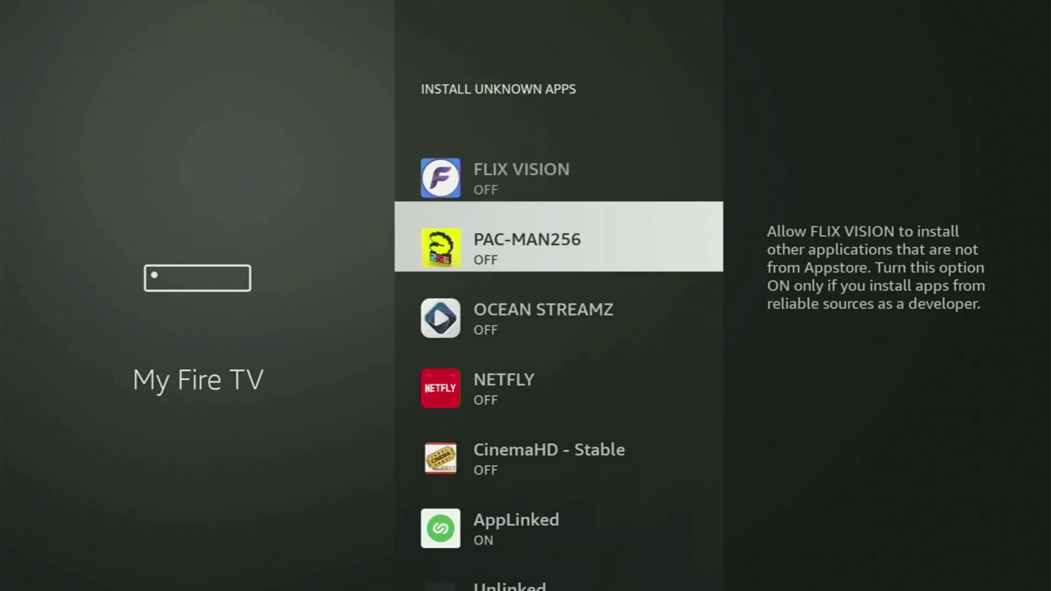
key(Down)
key(Down)
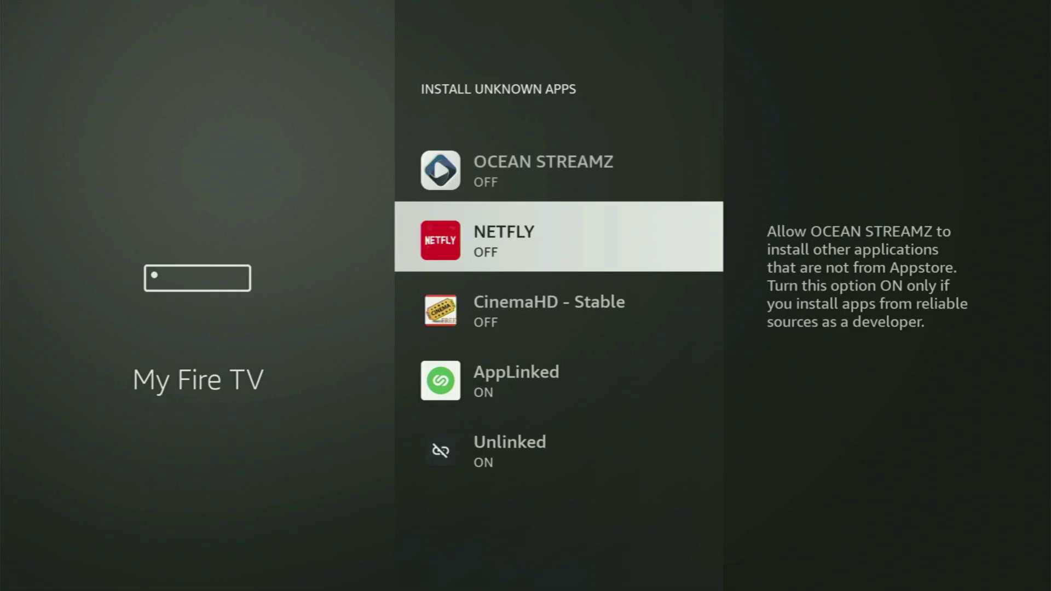
key(Down)
key(Down)
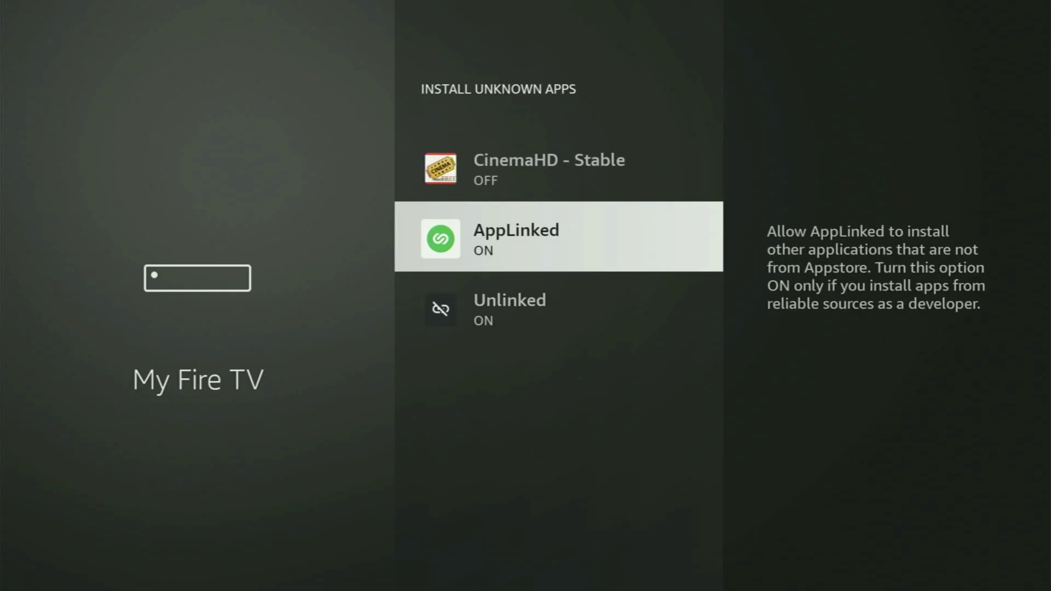
key(Down)
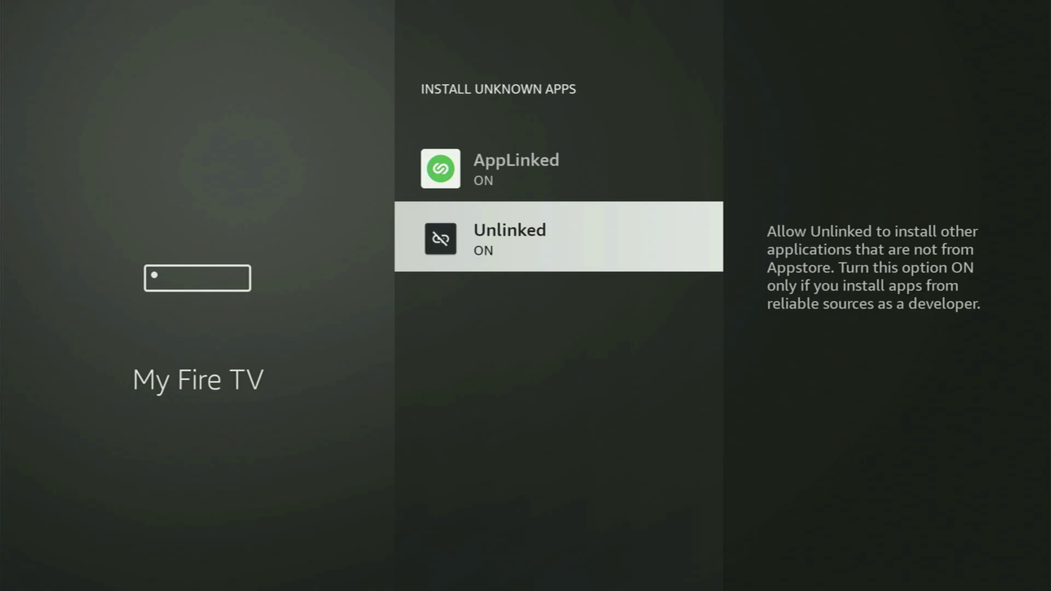
key(Up)
key(Up)
key(Up)
key(Up)
key(Up)
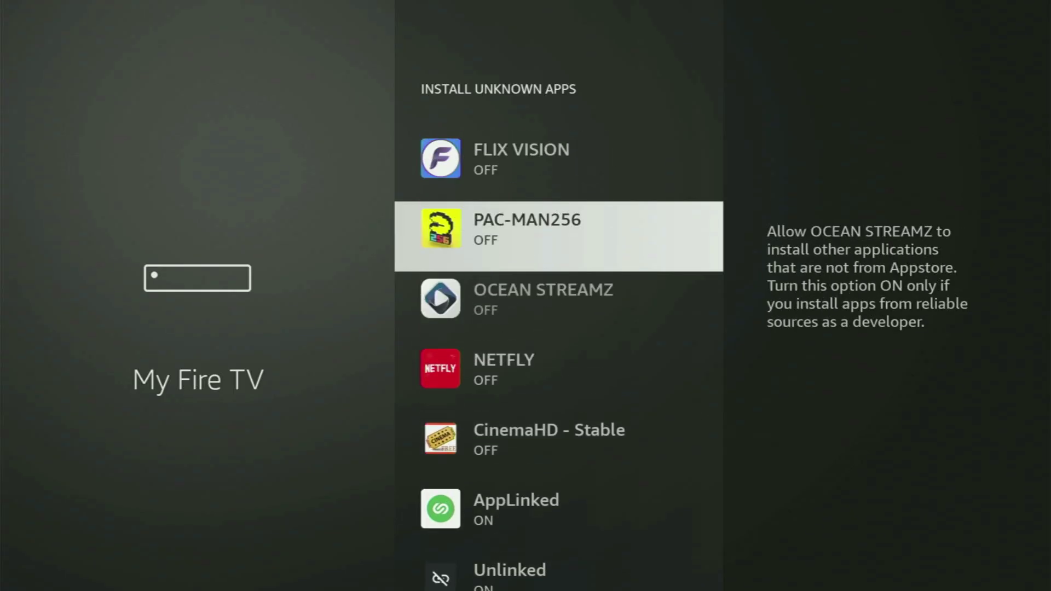
key(Up)
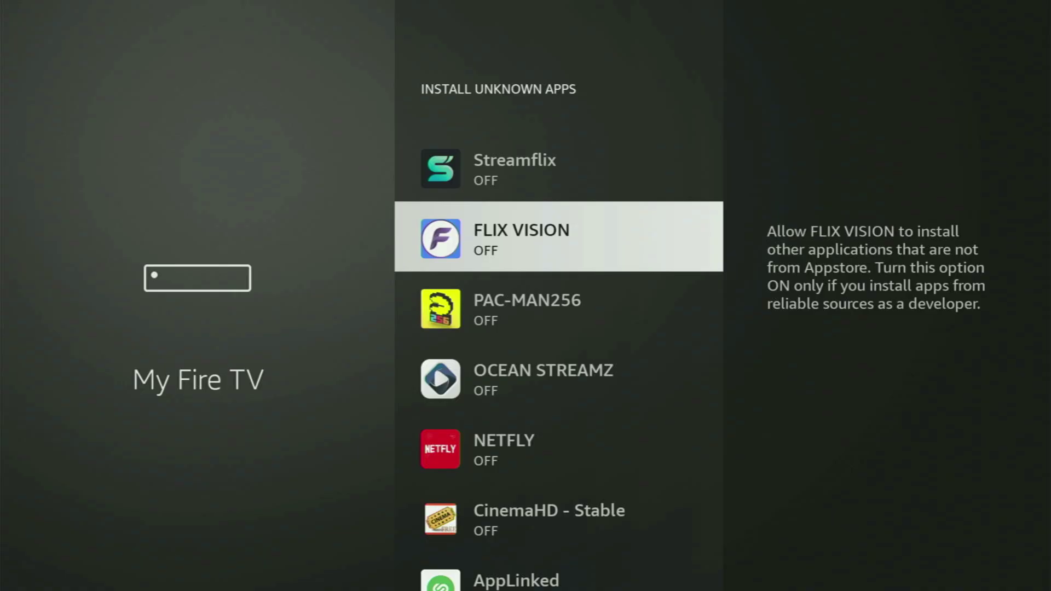
key(Up)
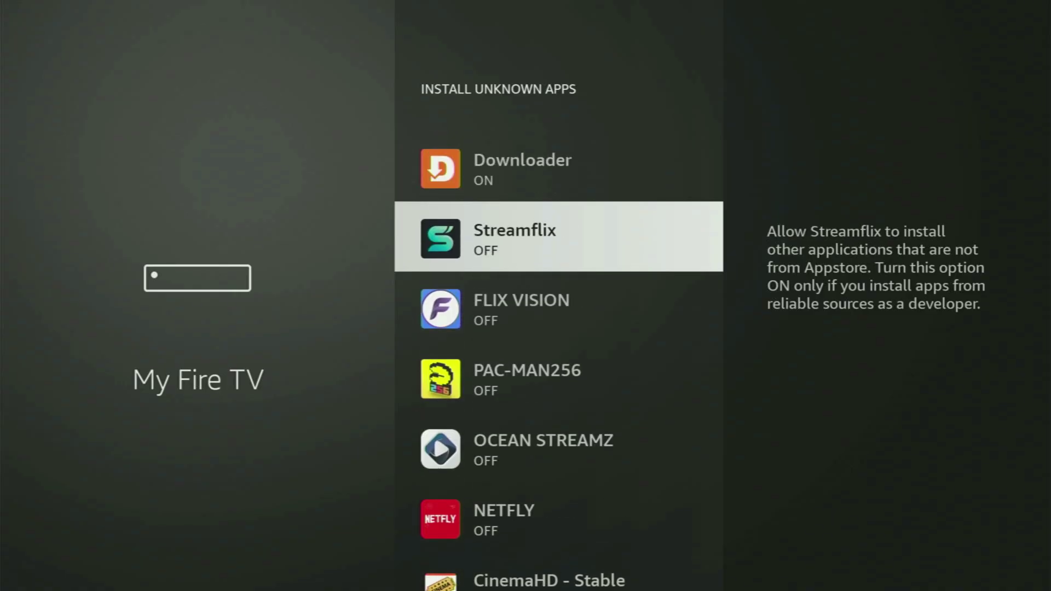
key(Up)
key(Up)
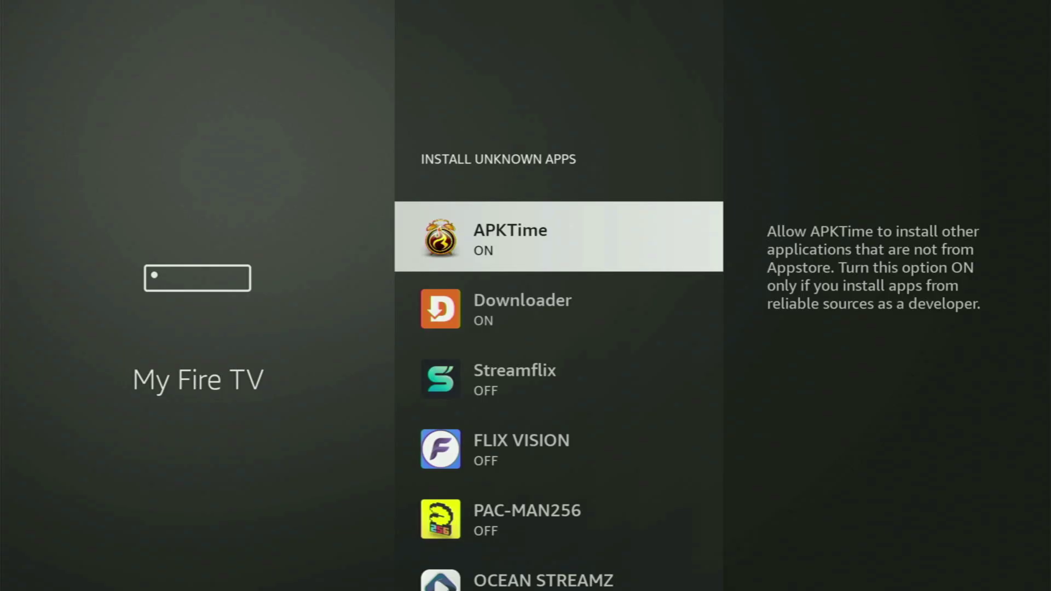
key(Home)
- Open the Your Apps & Channels grid and highlight the Downloader tile
key(Right)
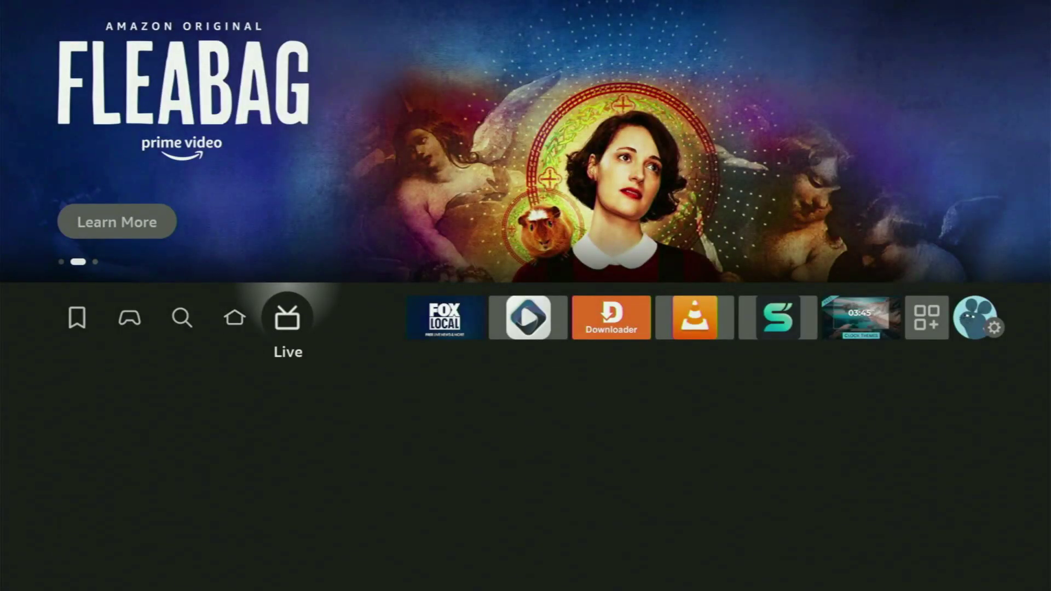
key(Right)
key(Right)
key(Right)
key(Right)
key(Right)
key(Right)
key(Right)
key(Right)
key(Left)
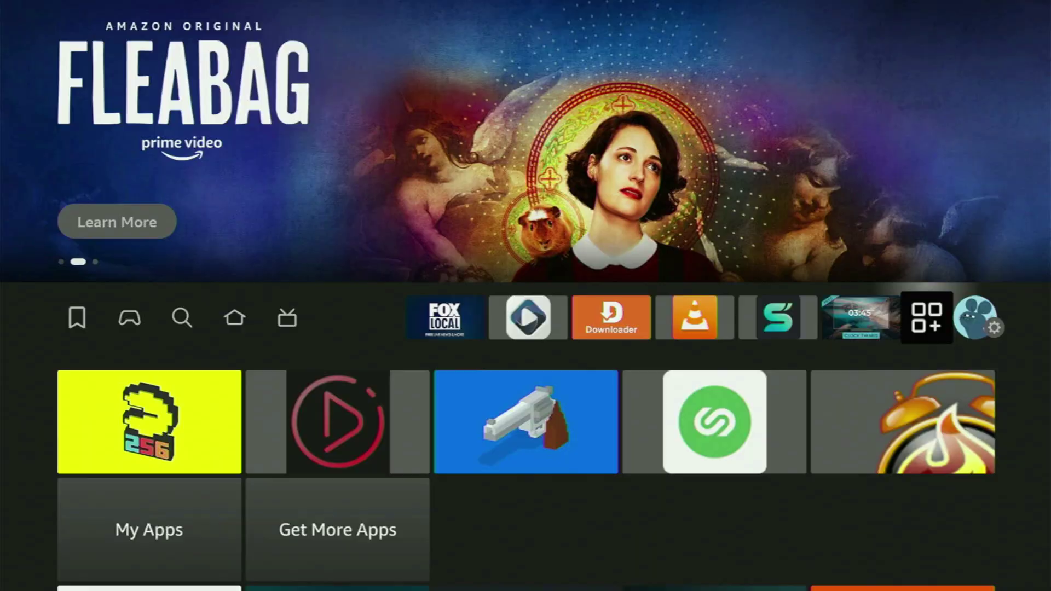
key(Return)
key(Down)
key(Down)
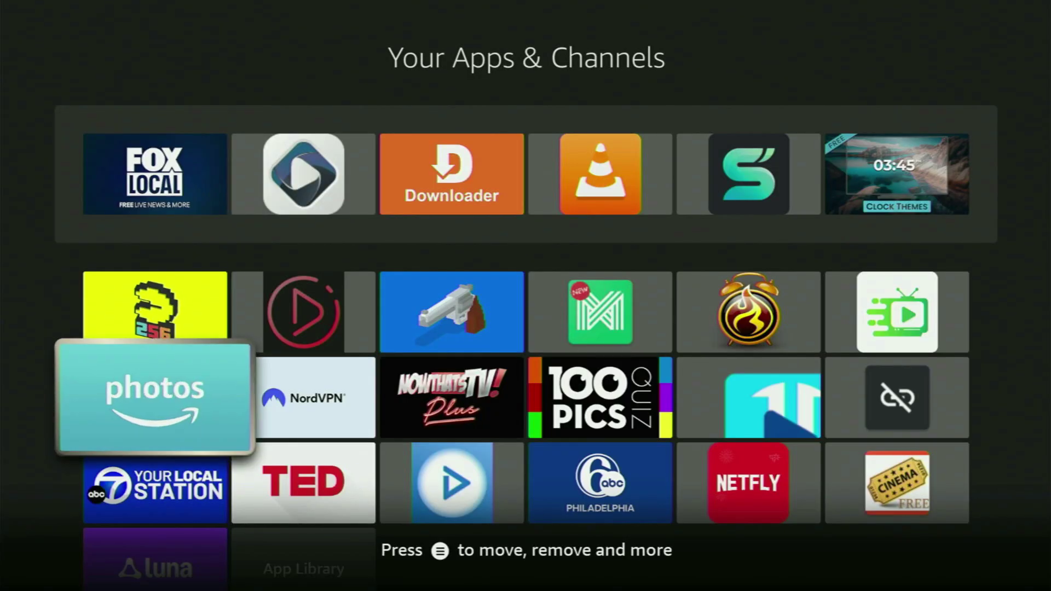
key(Right)
key(Right)
key(Up)
key(Up)
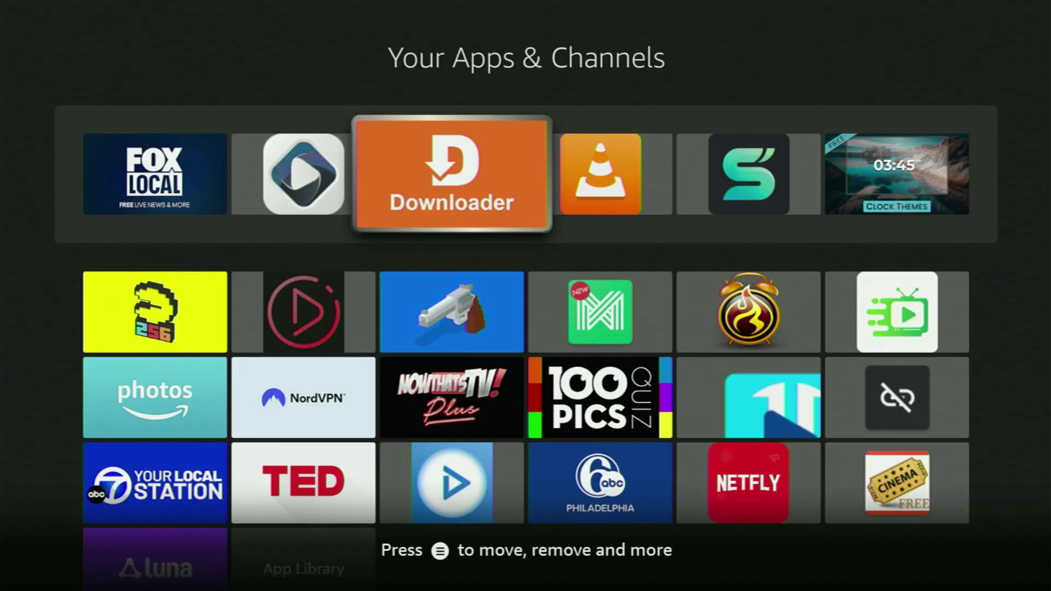
key(Return)
- Launch NordVPN from the apps grid
key(Down)
key(Down)
key(Left)
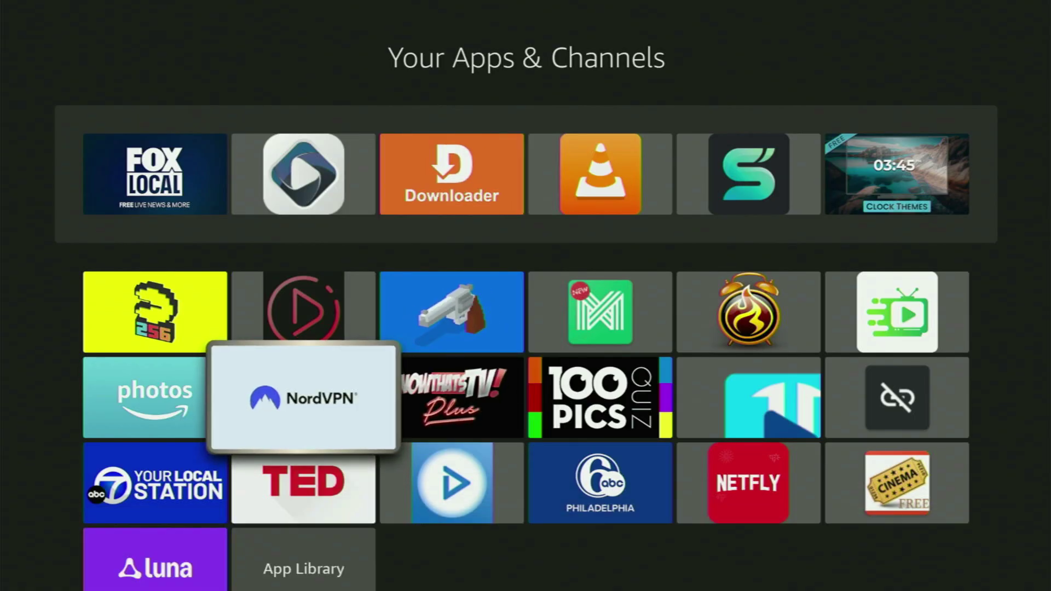
key(Return)
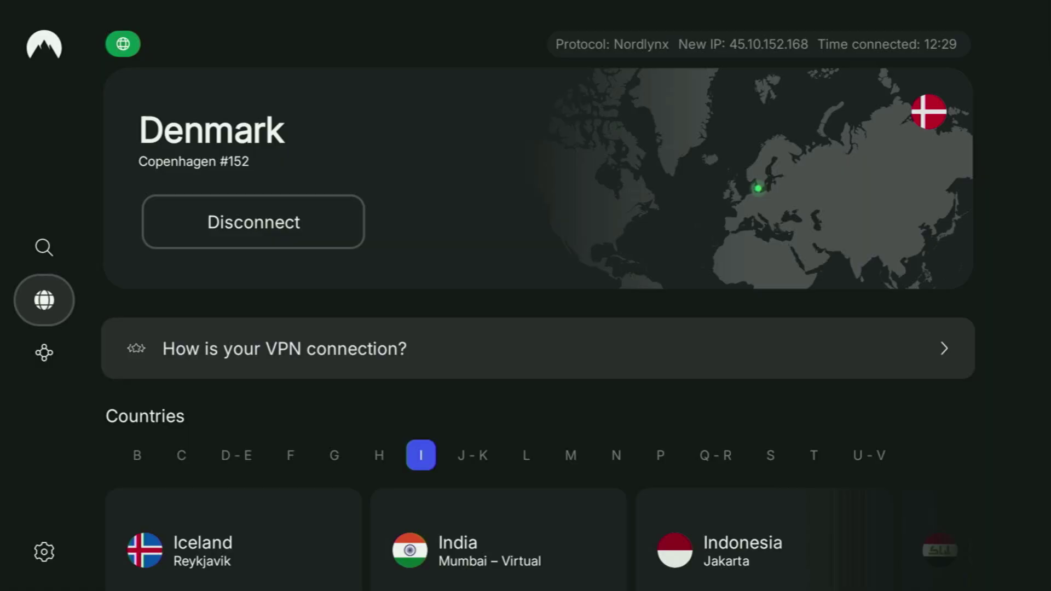
- Browse NordVPN's country cards through I, J–K and L, reaching Libya
key(Down)
key(Right)
key(Right)
key(Right)
key(Right)
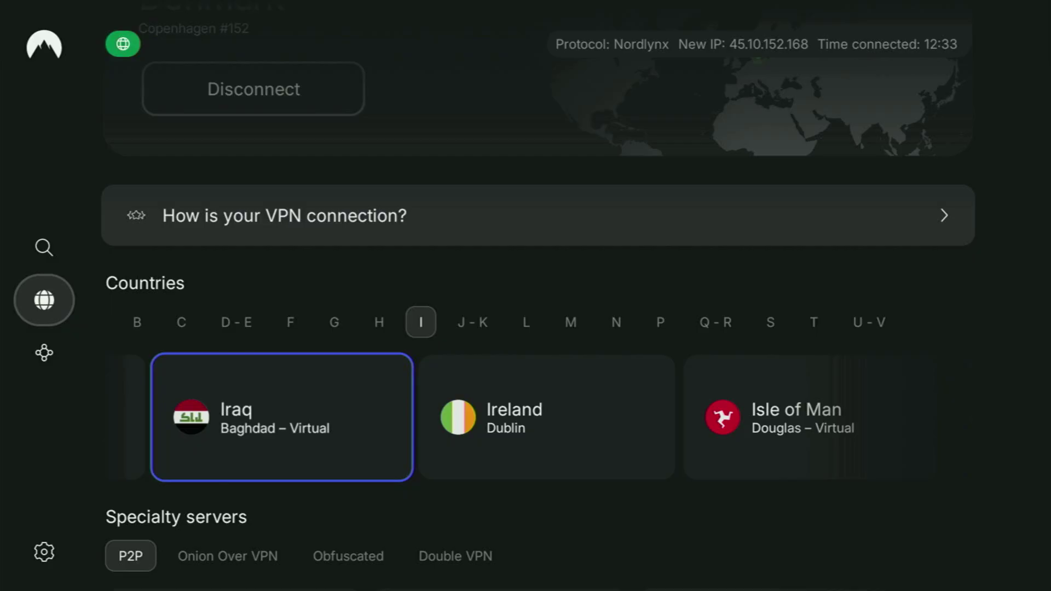
key(Right)
key(Right)
key(Right)
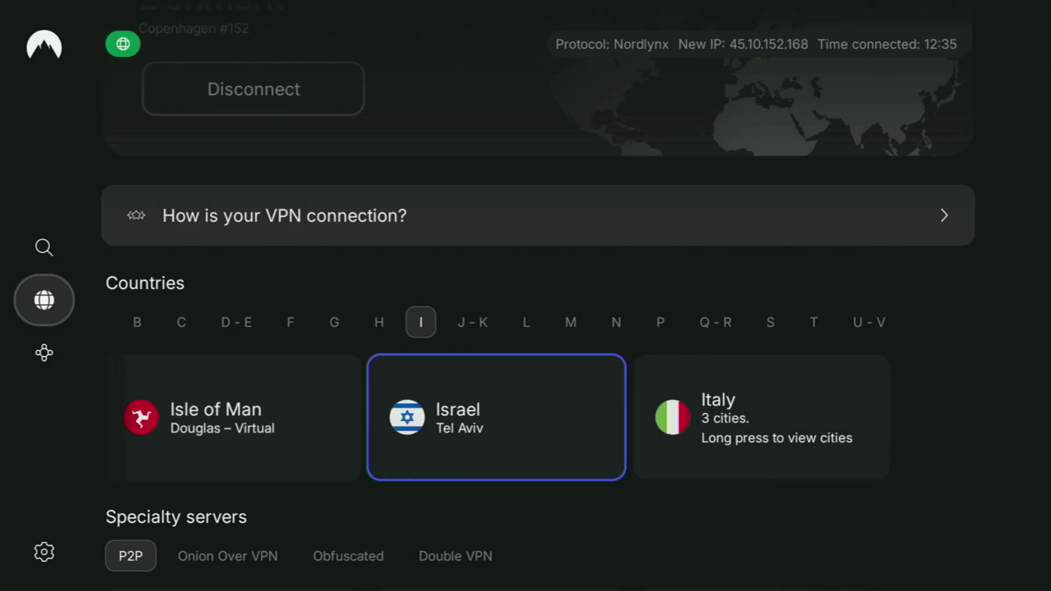
key(Up)
key(Right)
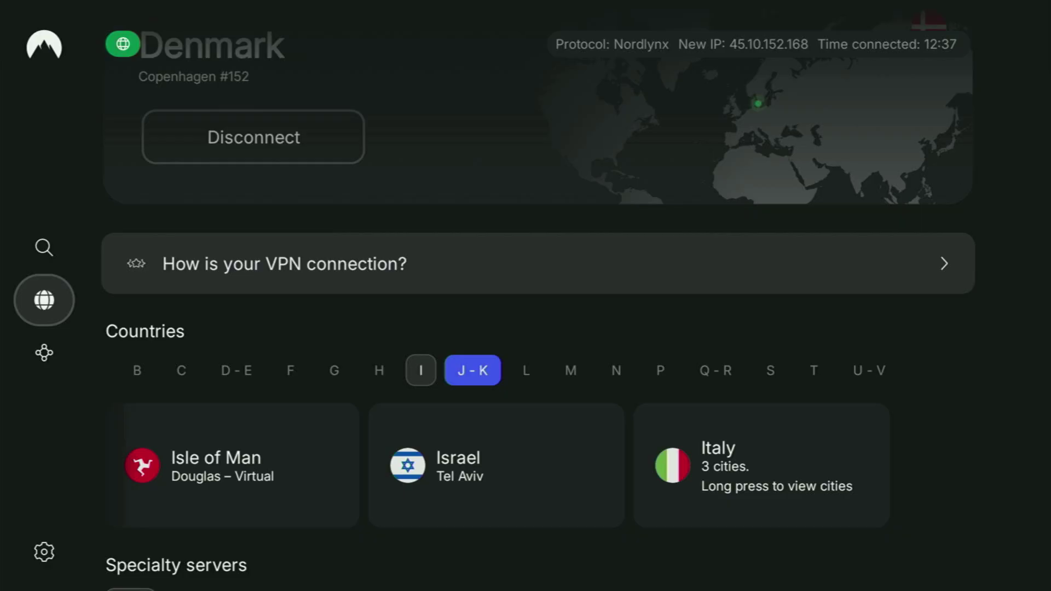
key(Down)
key(Right)
key(Right)
key(Right)
key(Right)
key(Right)
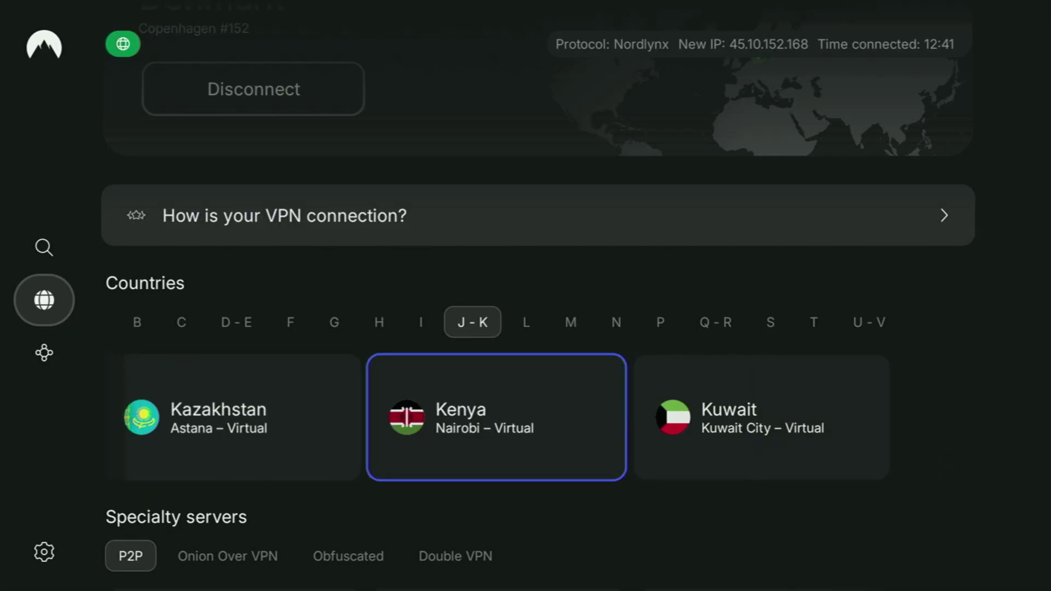
key(Right)
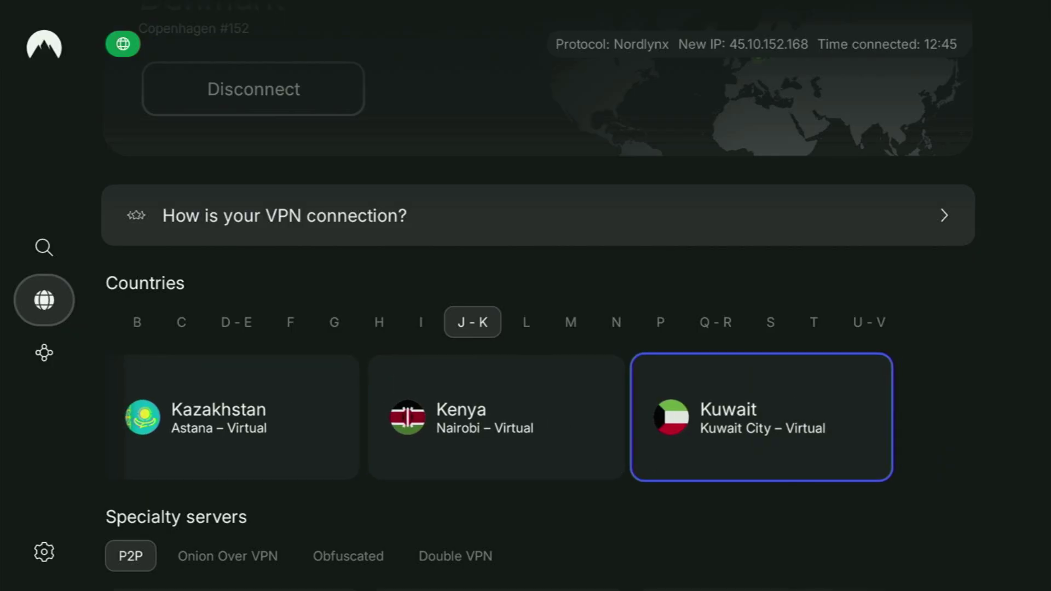
key(Up)
key(Right)
key(Down)
key(Right)
key(Right)
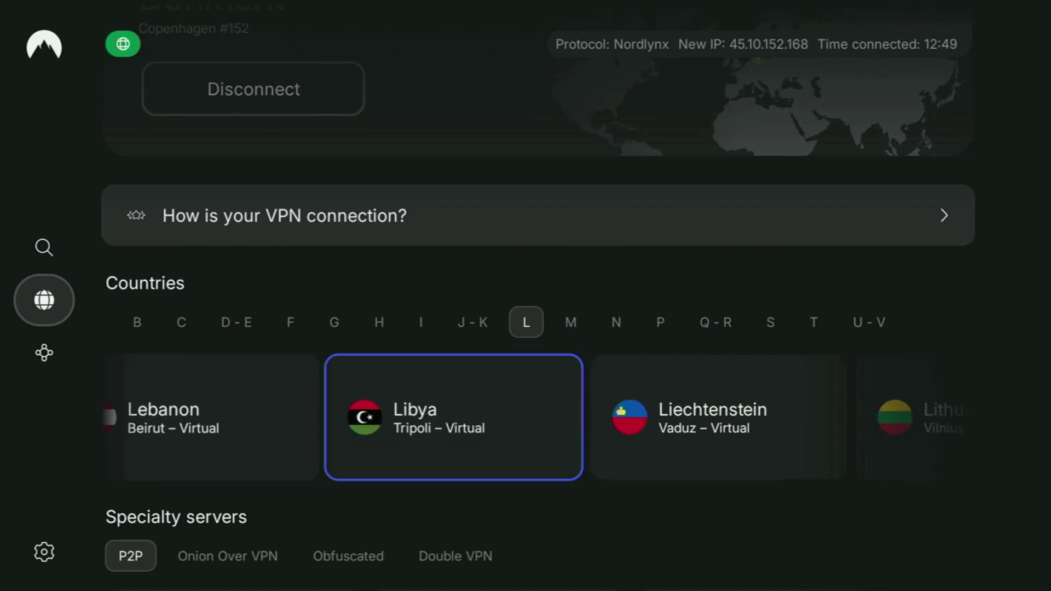
key(Right)
key(Right)
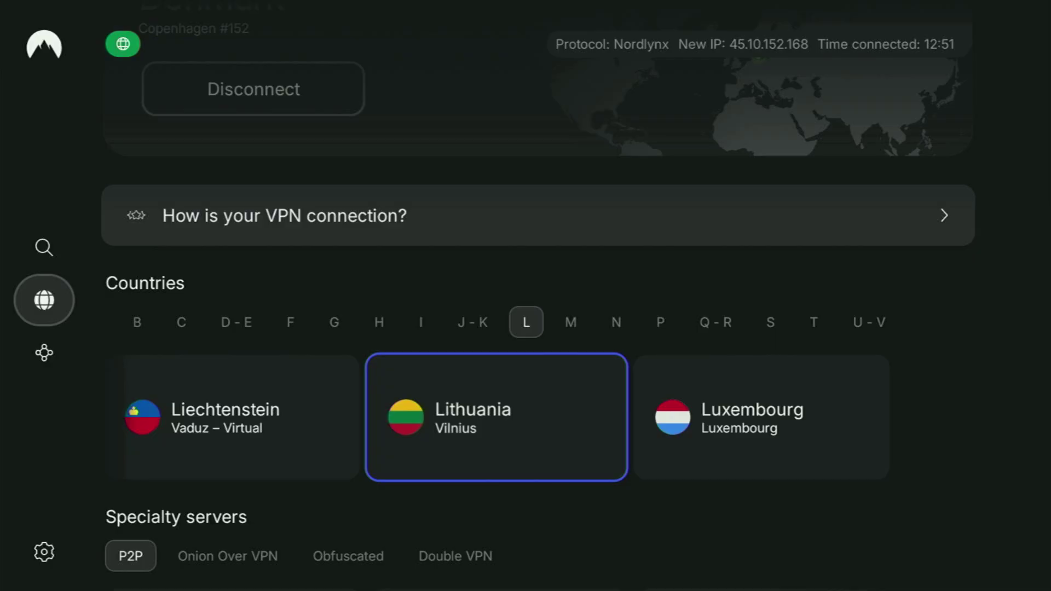
- Step through the M countries to the N tab and connect to the Netherlands
key(Up)
key(Right)
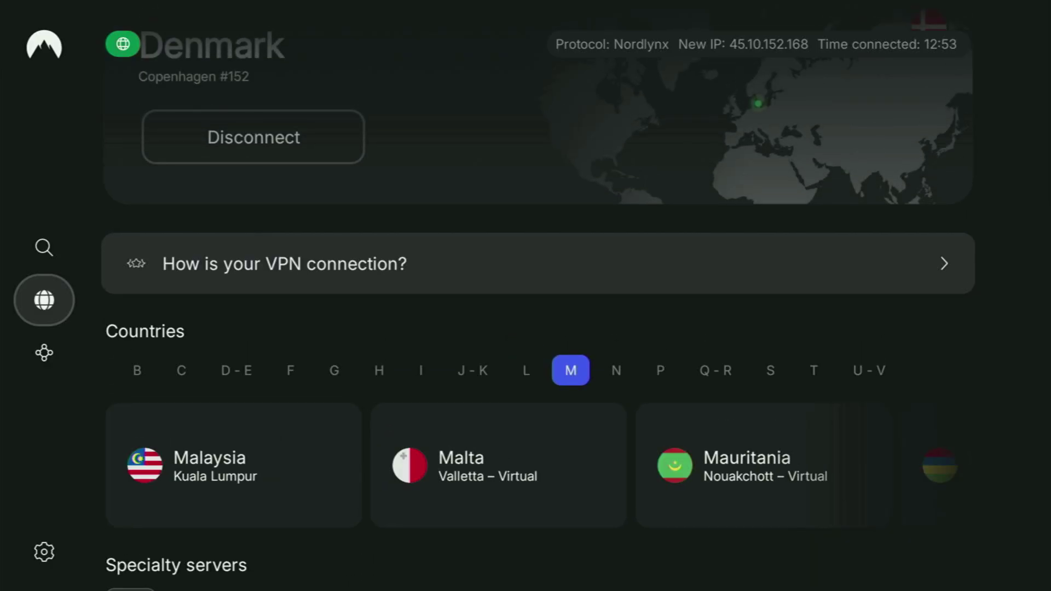
key(Down)
key(Right)
key(Right)
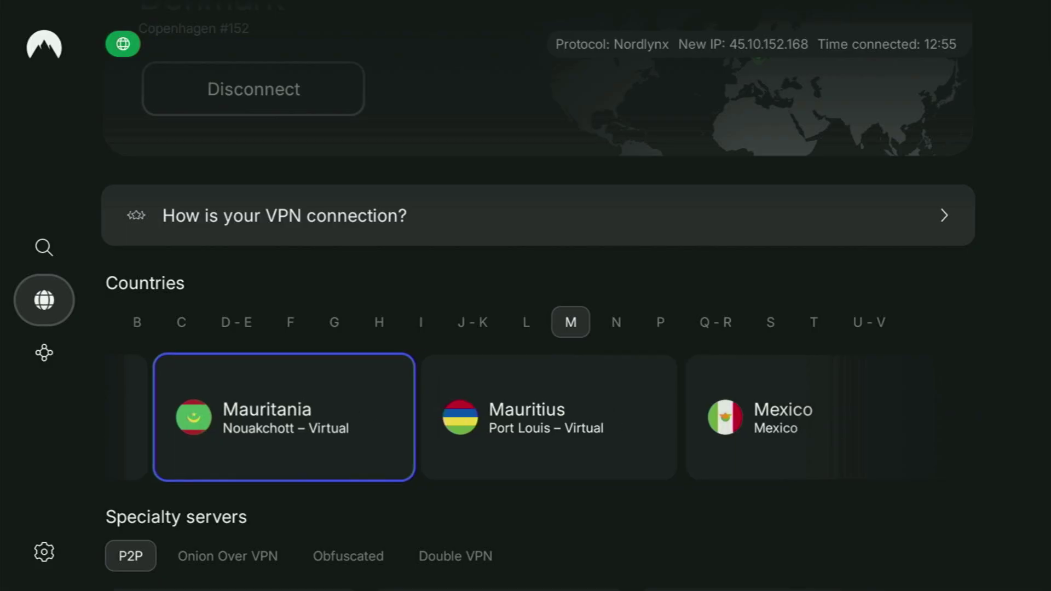
key(Right)
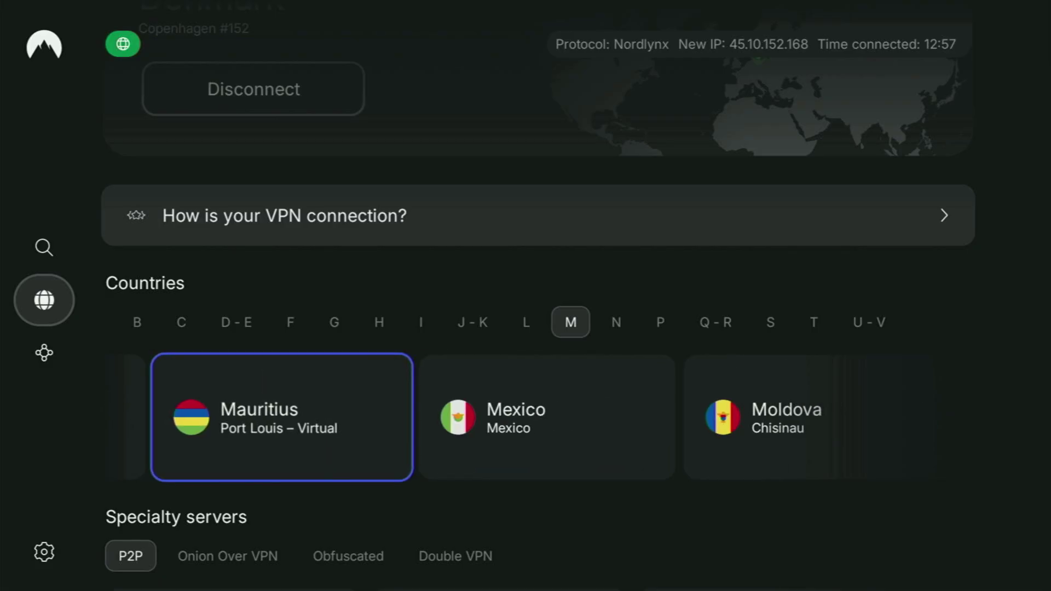
key(Right)
key(Right)
key(Right)
key(Right)
key(Right)
key(Right)
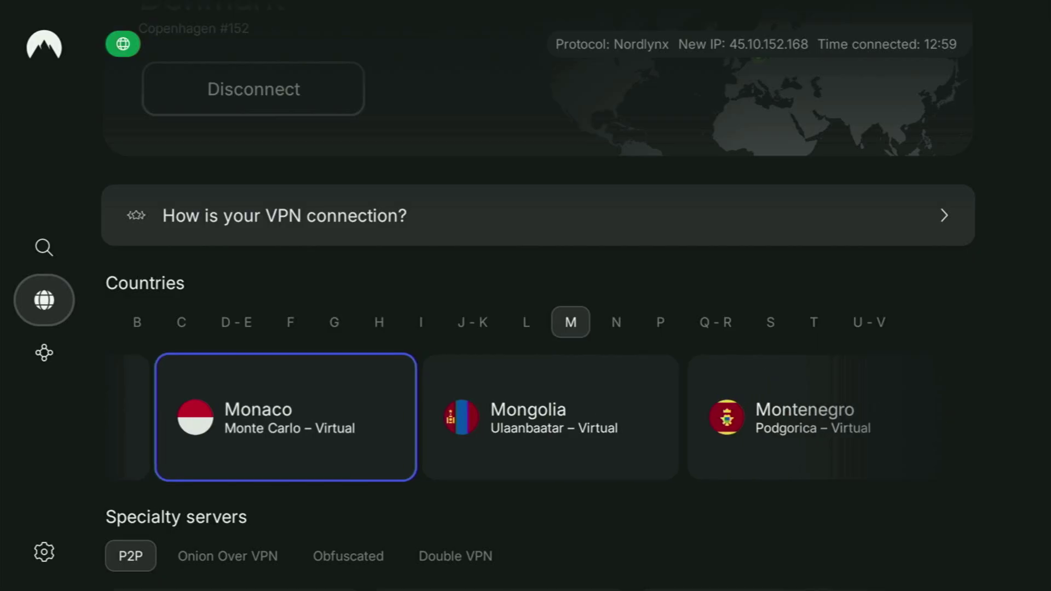
key(Right)
key(Right)
key(Right)
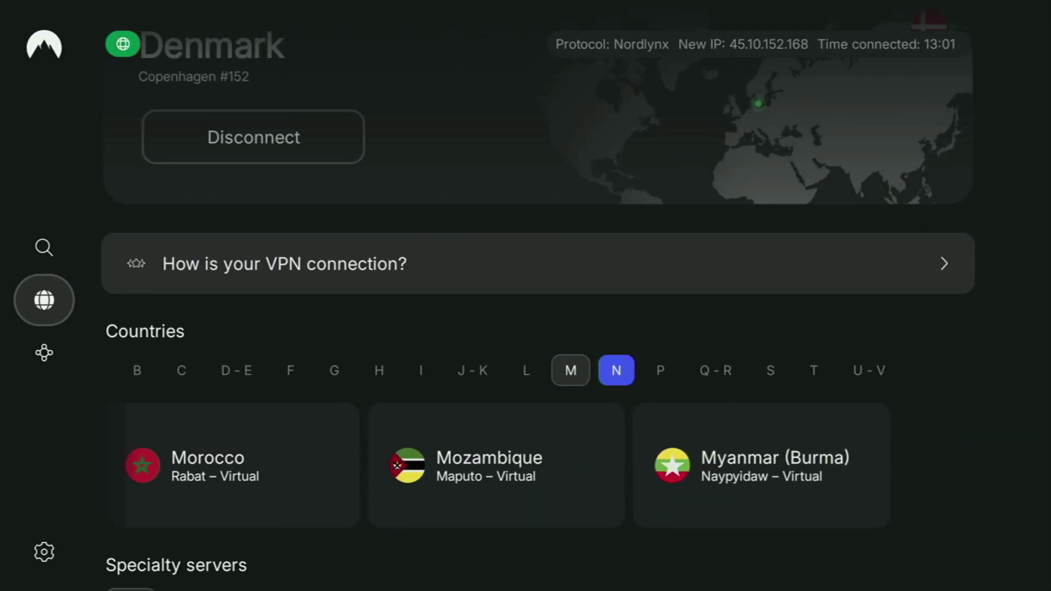
key(Down)
key(Right)
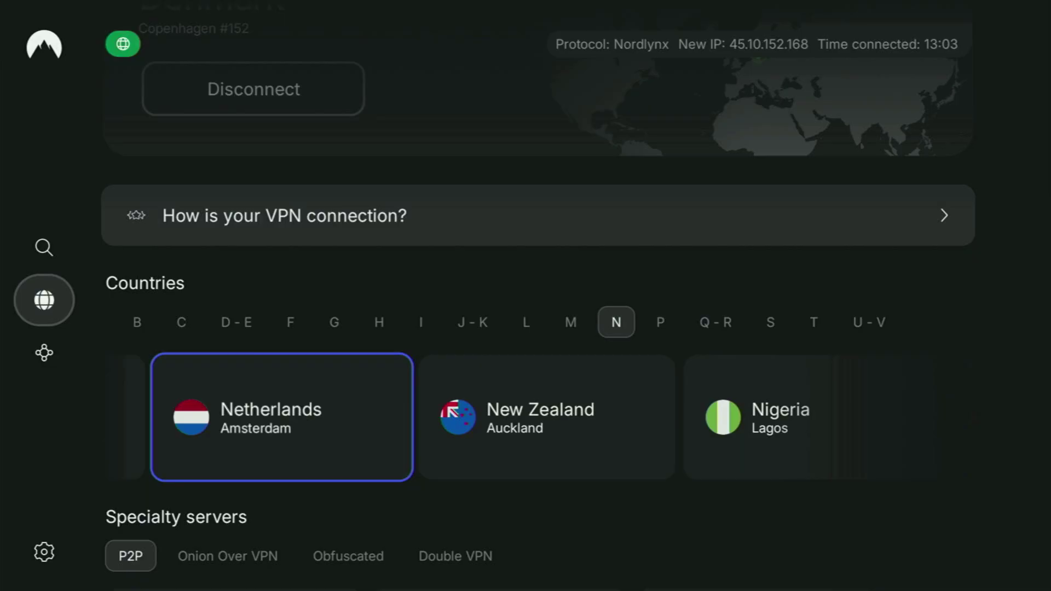
key(Return)
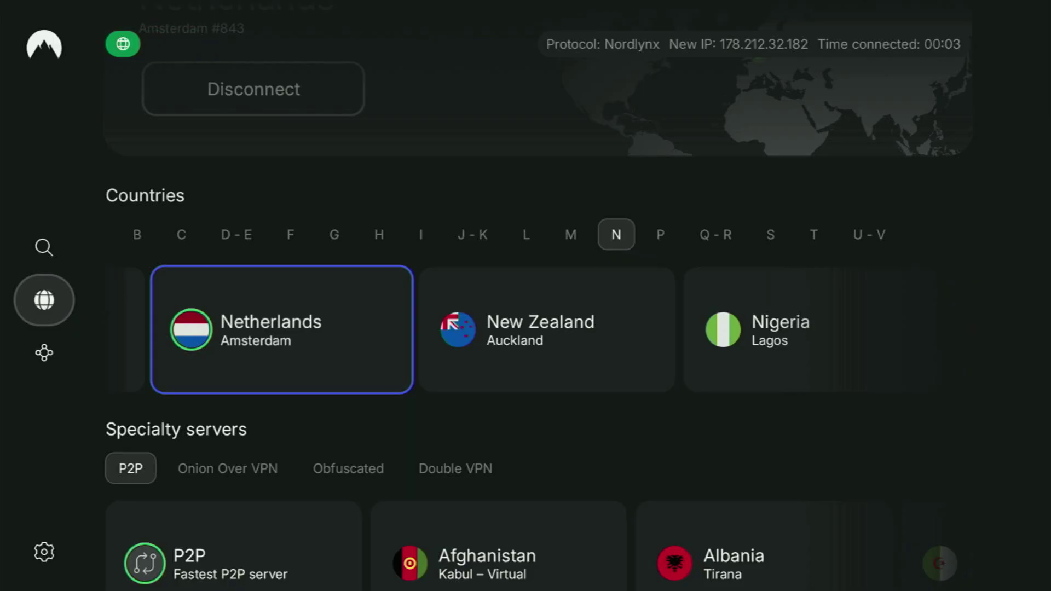
- Browse the N and P country cards past Portugal, then switch to the Q–R tab
key(Right)
key(Right)
key(Right)
key(Right)
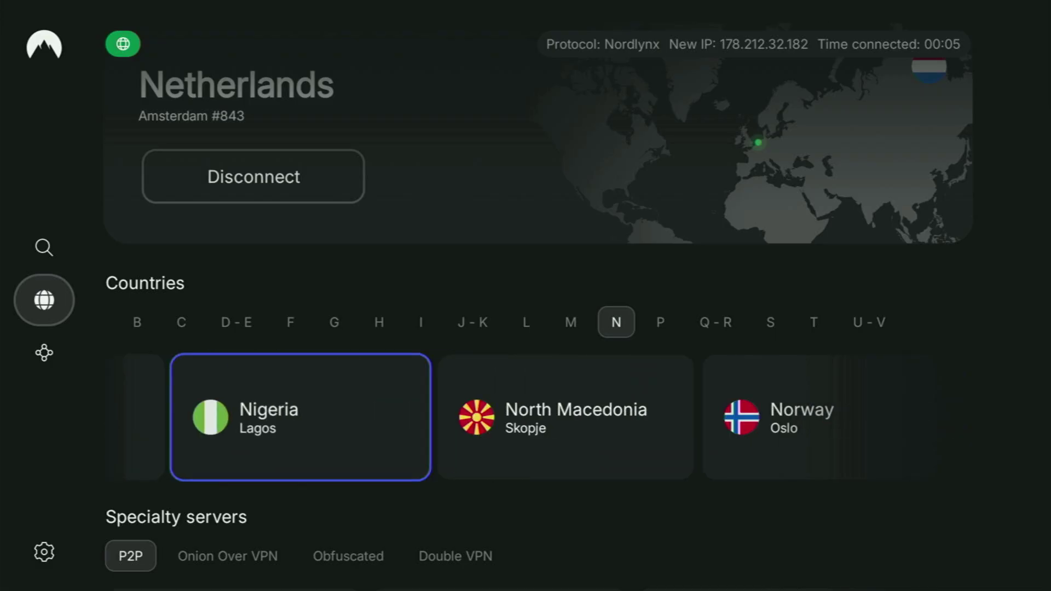
key(Up)
key(Right)
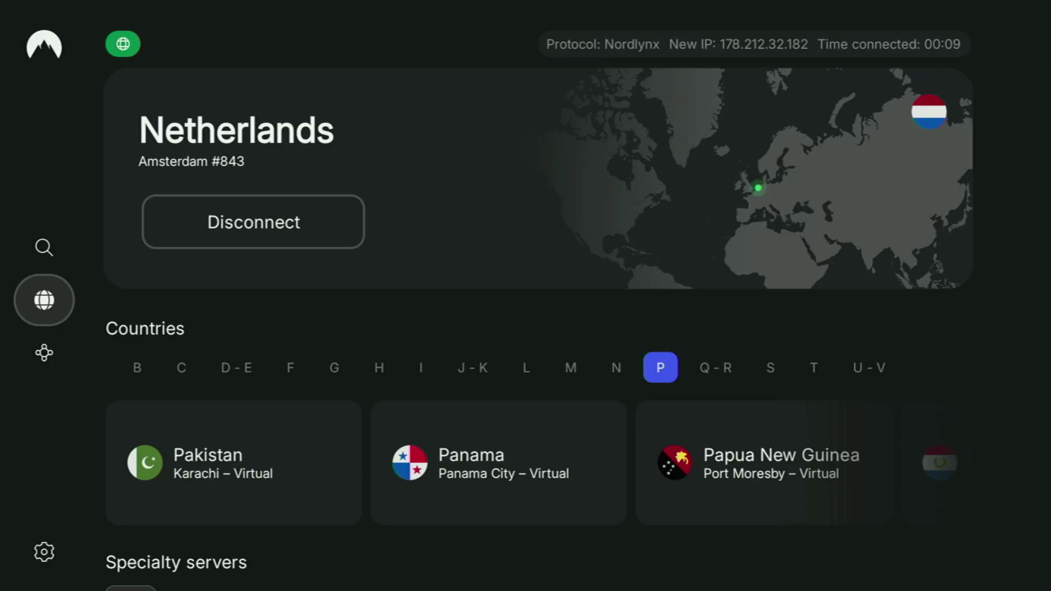
key(Down)
key(Right)
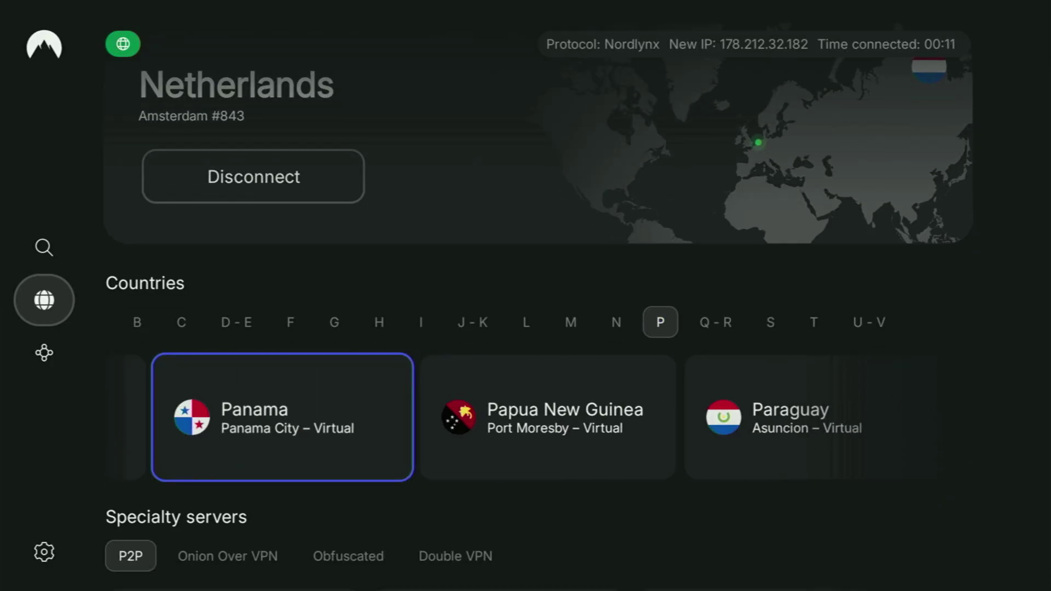
key(Right)
key(Right)
key(Right)
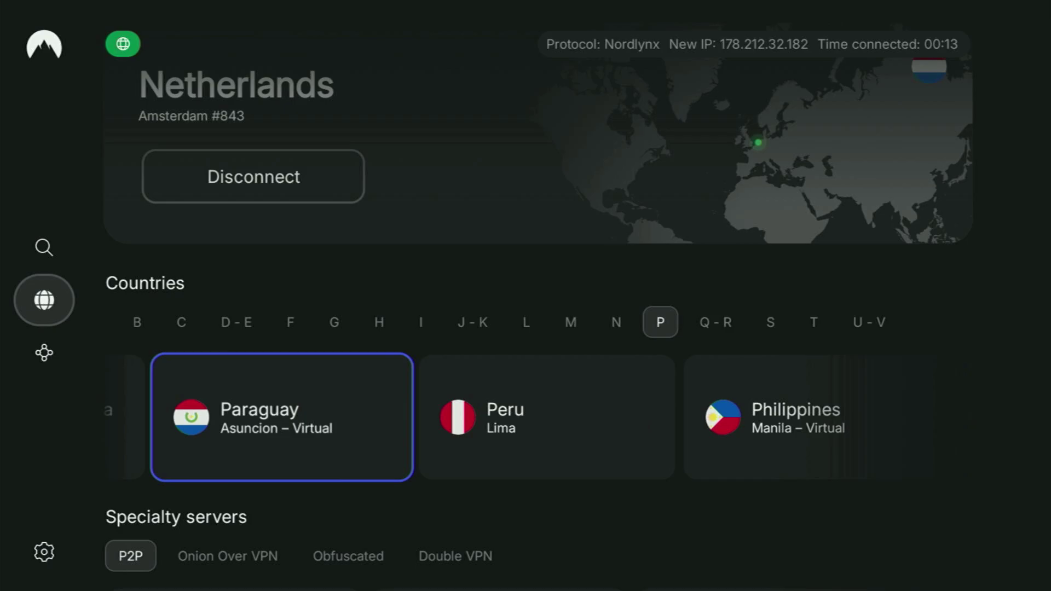
key(Right)
key(Right)
key(Right)
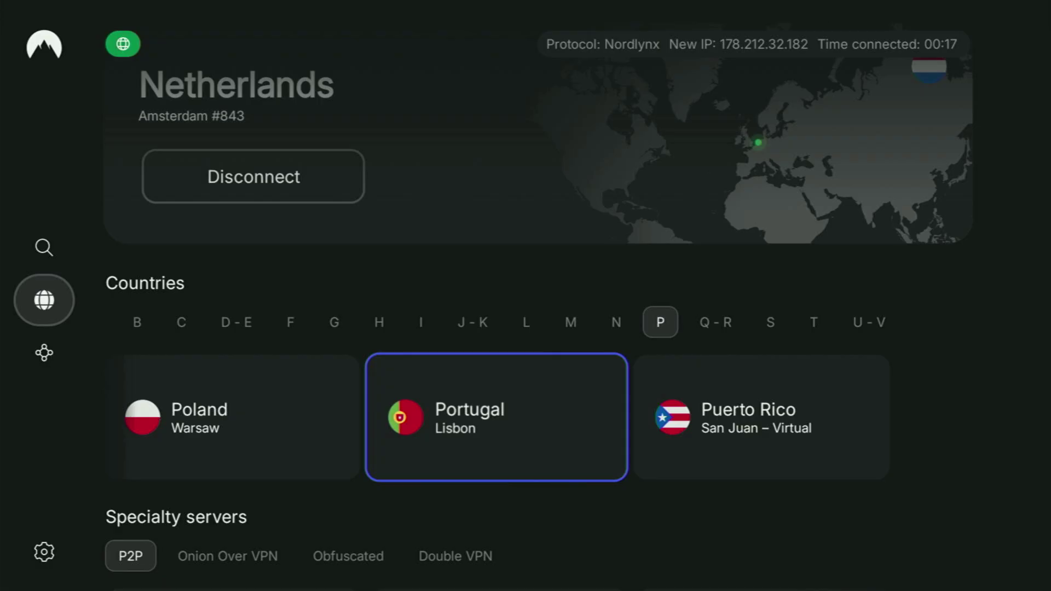
key(Up)
key(Right)
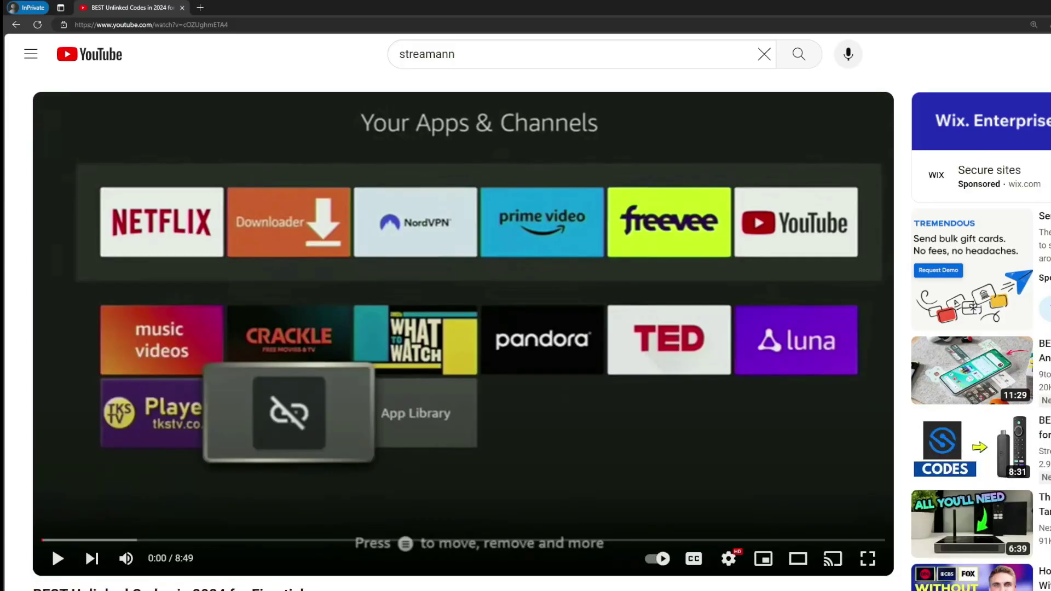
scroll(380, 490, down, 6)
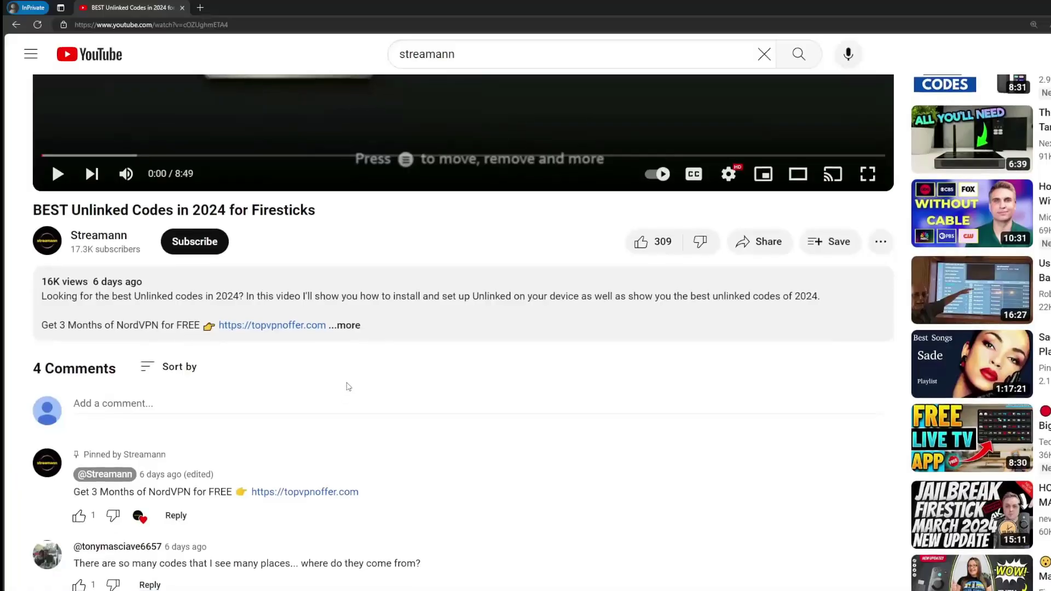
- Expand the description and open the pinned comment's topvpnoffer.com link to NordVPN's 3-months-extra deal
click(359, 336)
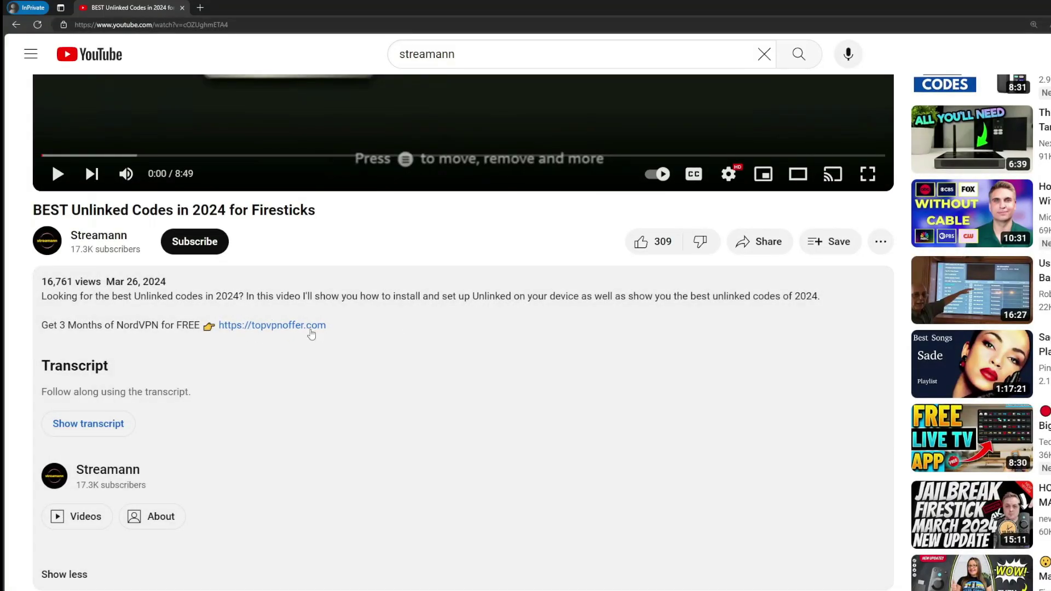
scroll(253, 335, down, 5)
drag(361, 471, 252, 471)
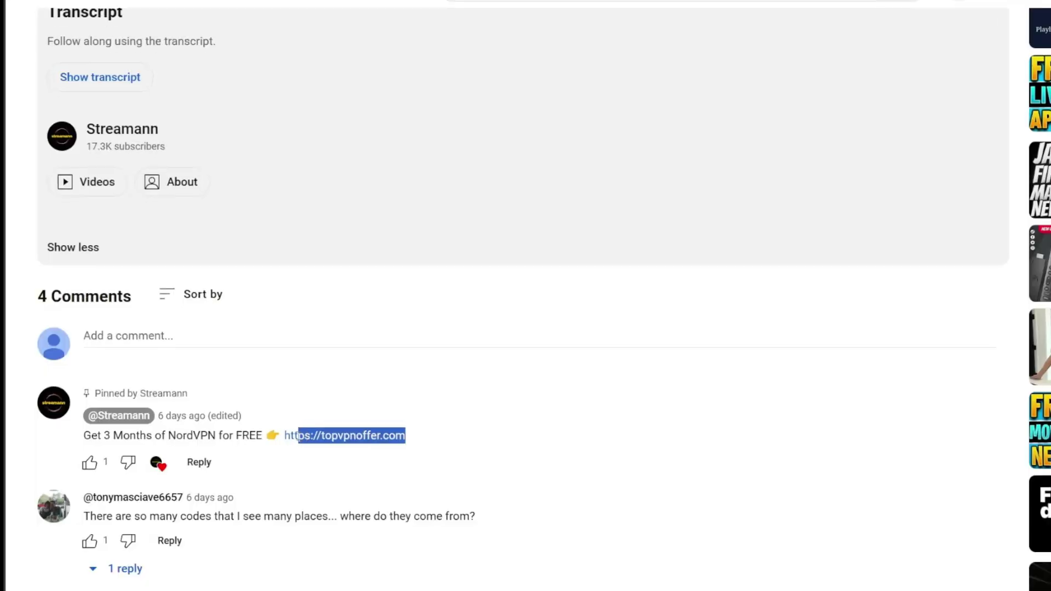
click(378, 428)
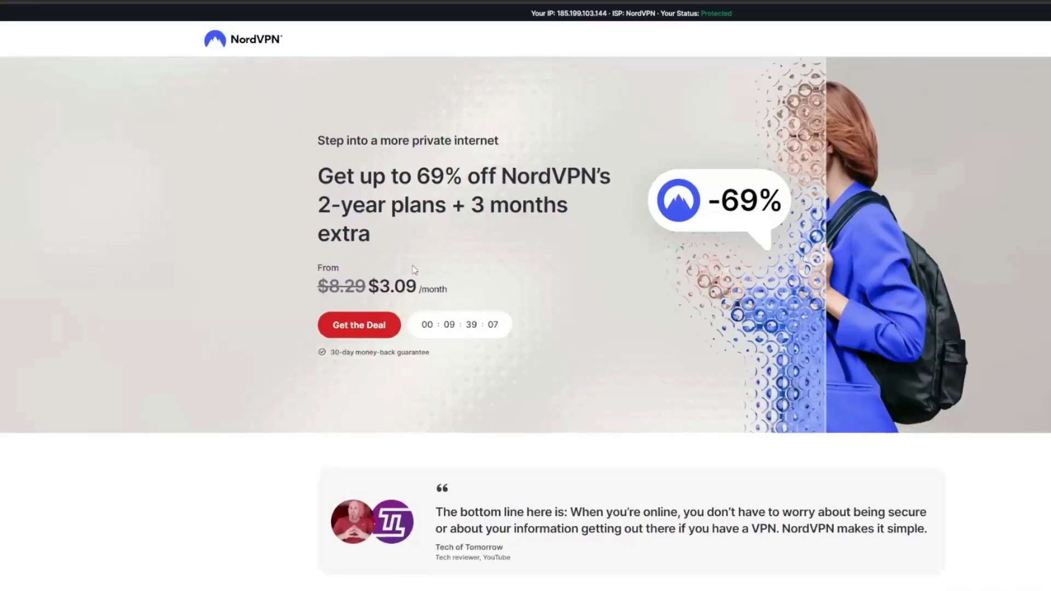
drag(465, 202, 572, 230)
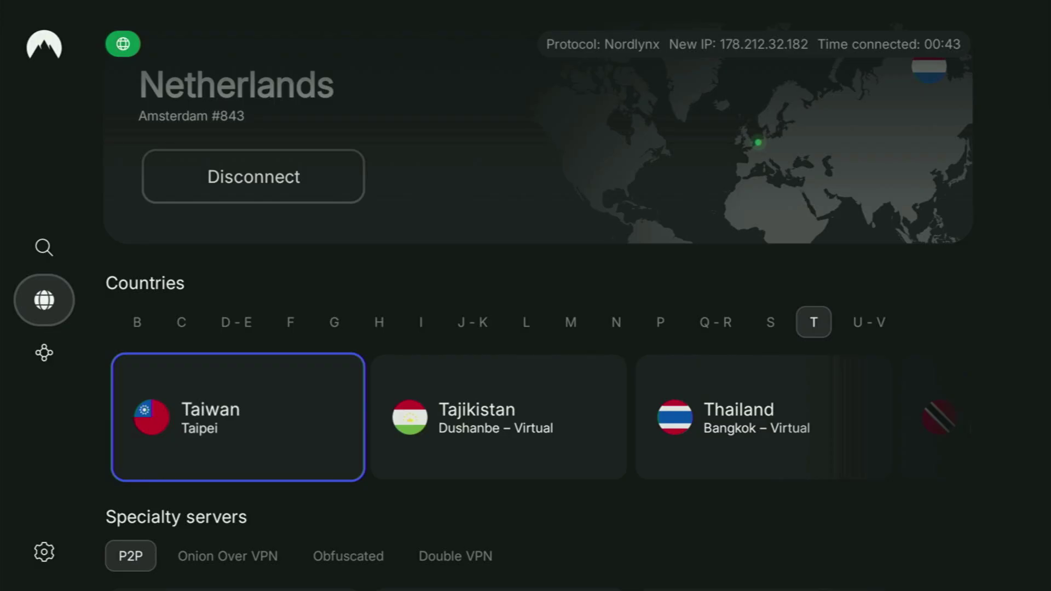
- Browse countries from Tajikistan to Venezuela, then go Home and focus the Downloader tile
key(Right)
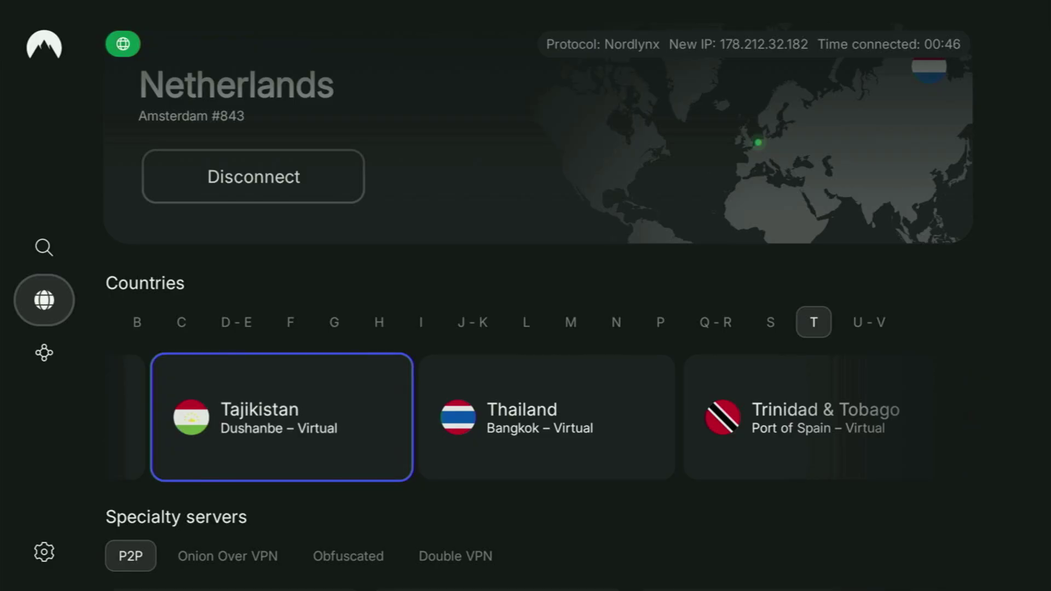
key(Right)
key(Right)
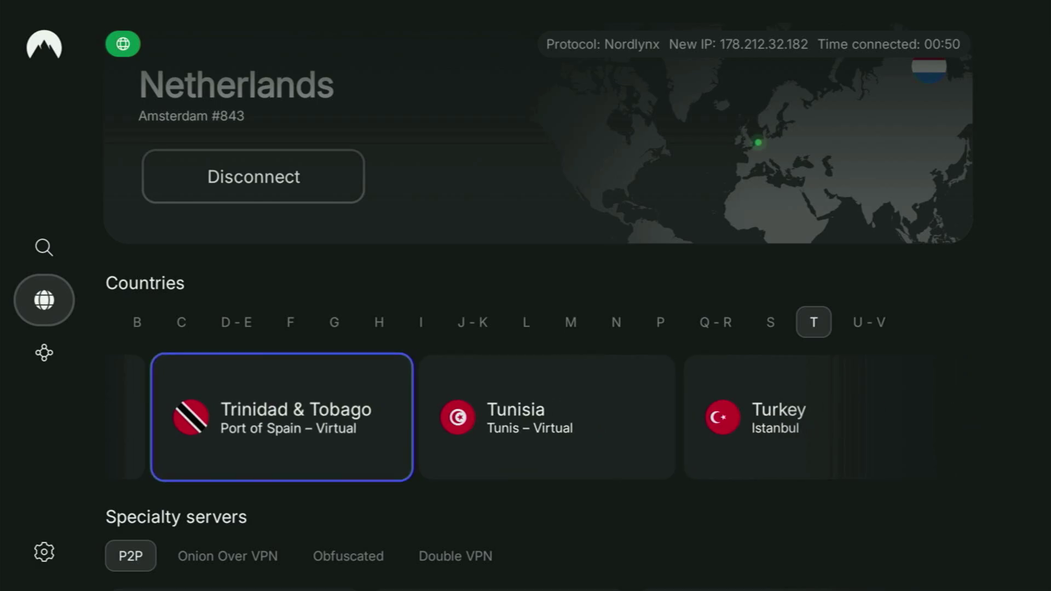
key(Right)
key(Right)
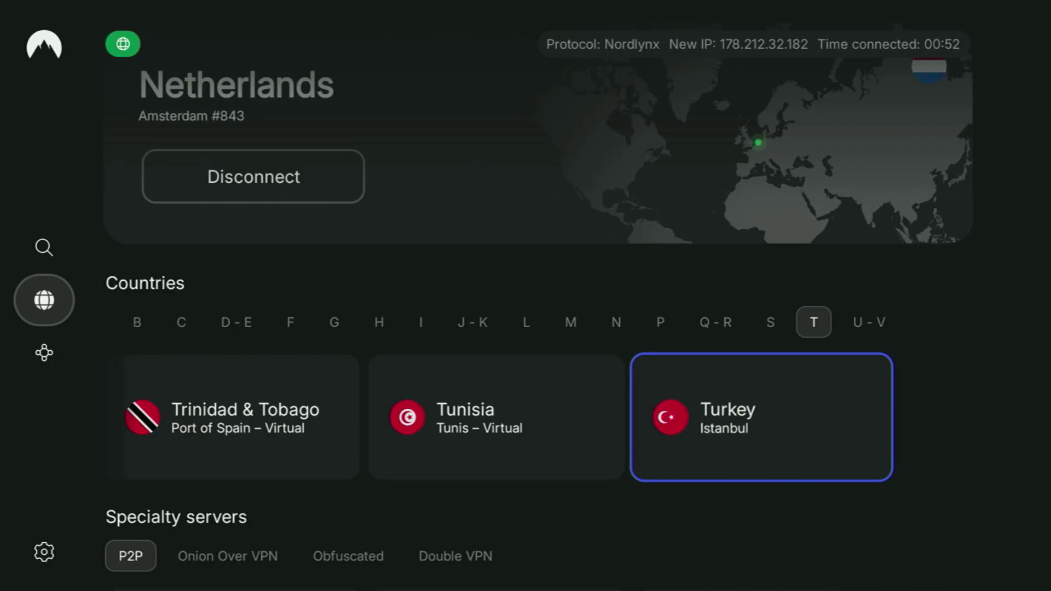
key(Up)
key(Right)
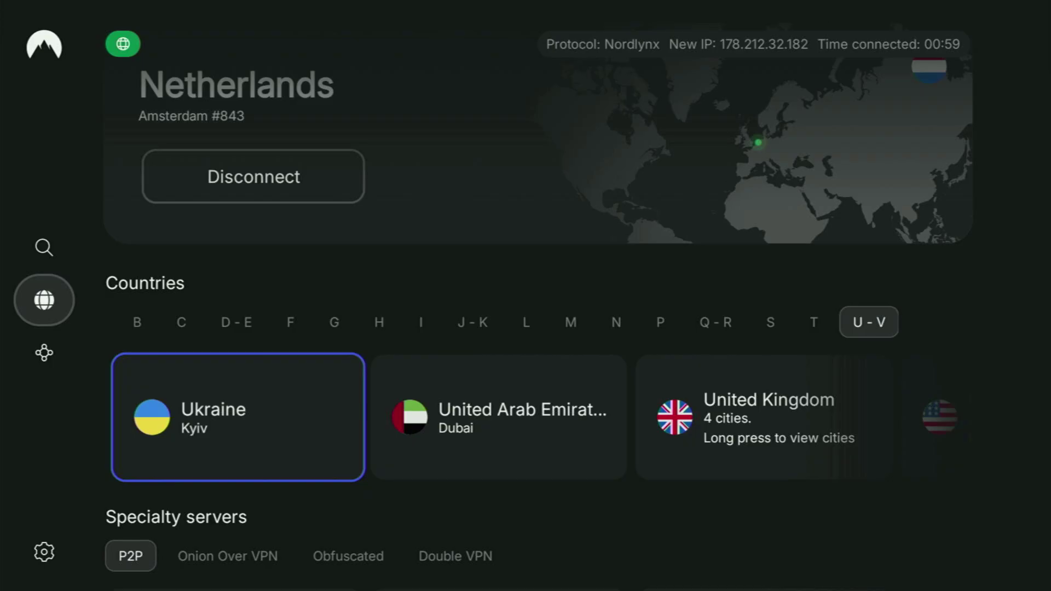
key(Right)
key(Right)
key(Right)
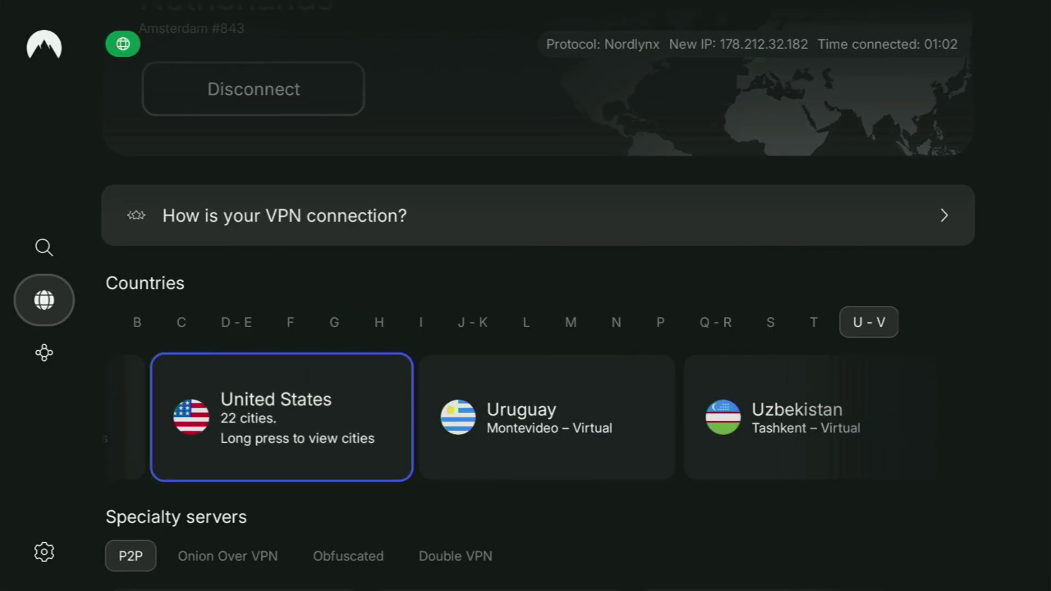
key(Right)
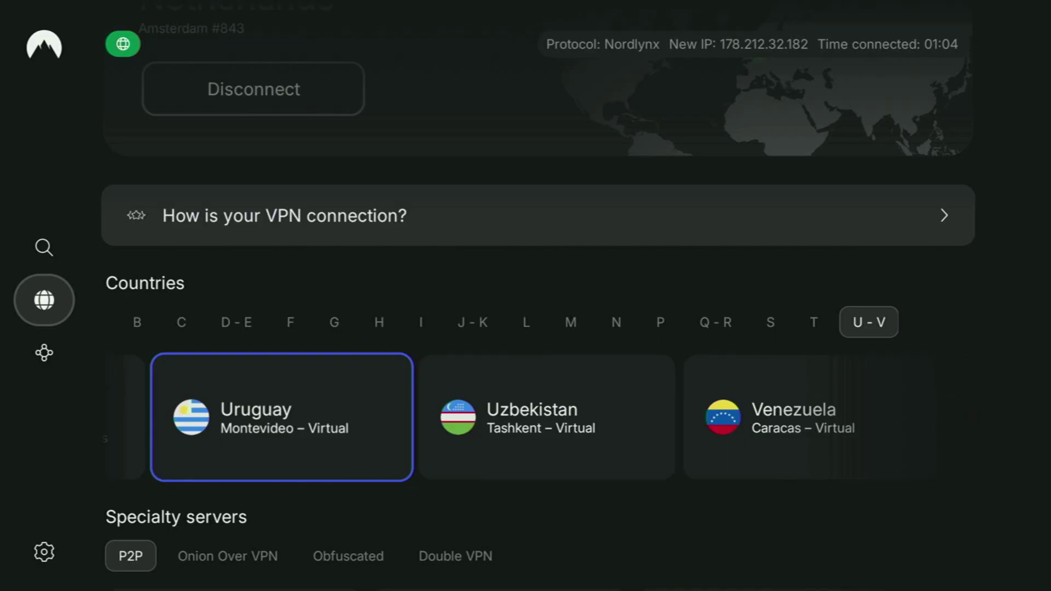
key(Right)
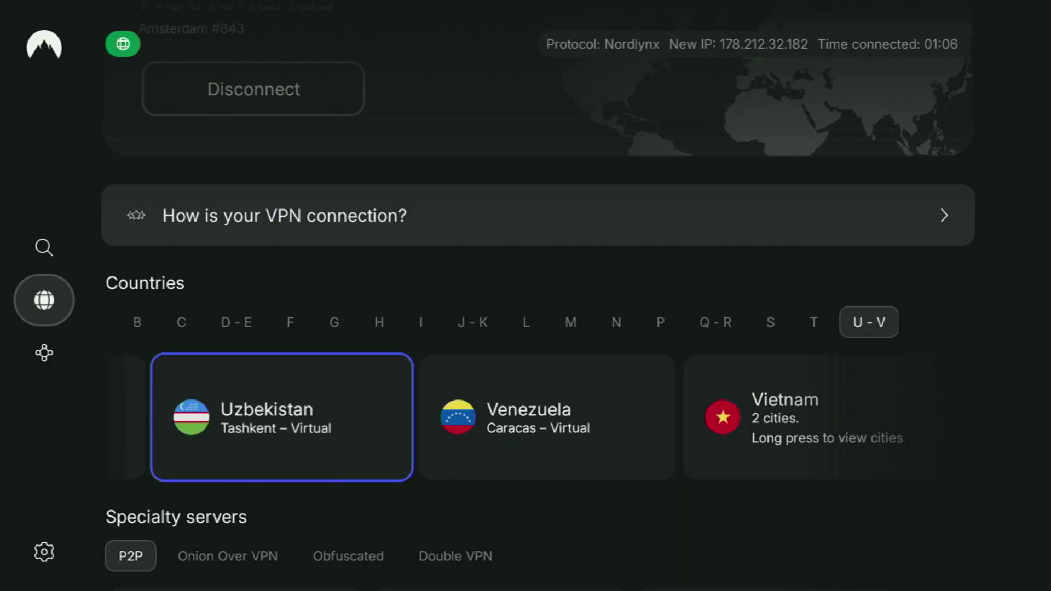
key(Right)
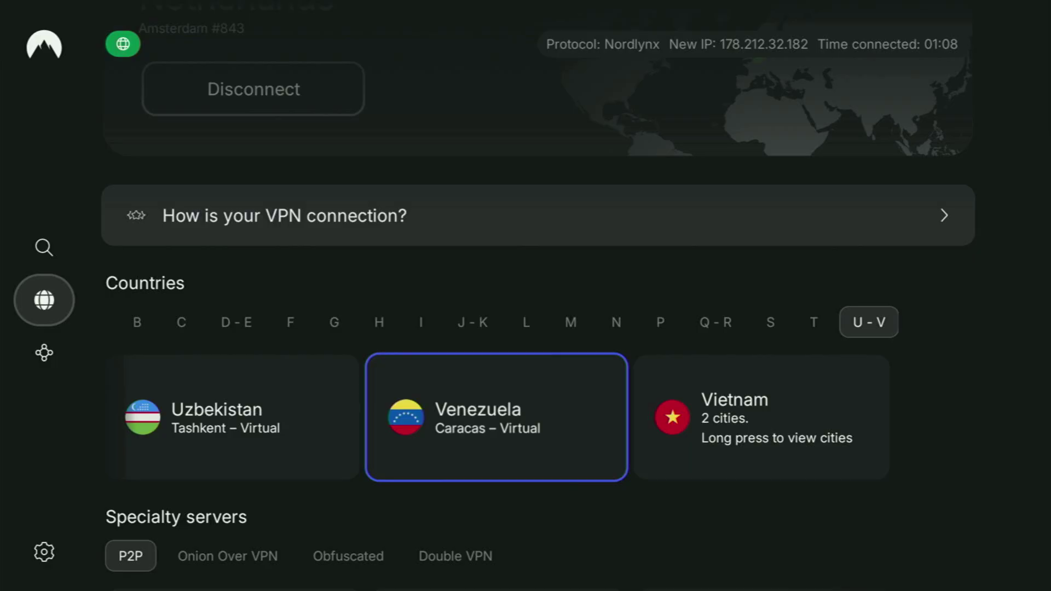
key(Home)
key(Right)
key(Right)
key(Right)
key(Right)
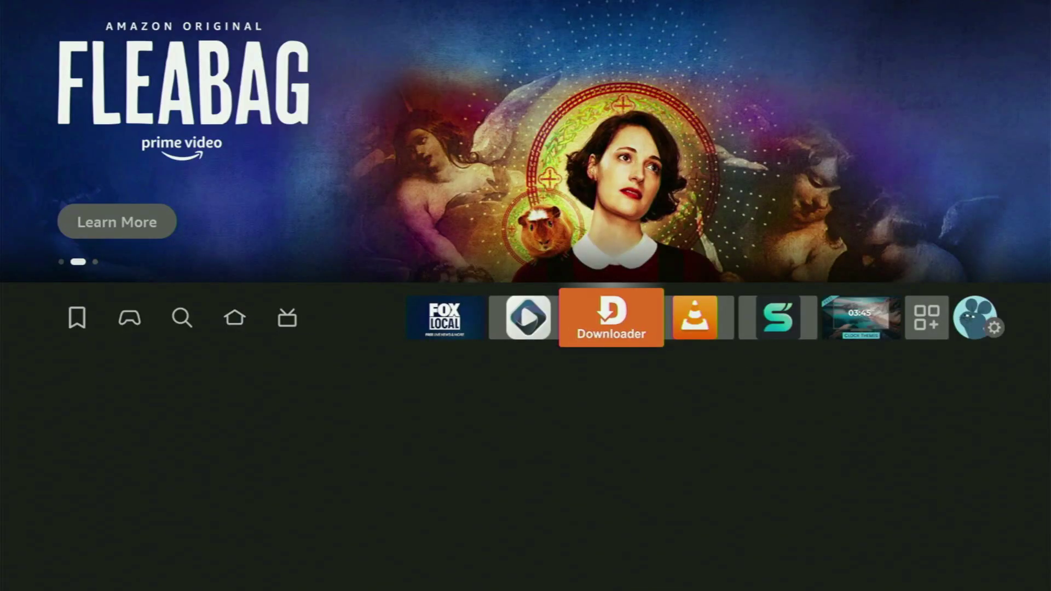
- Launch Downloader and bring up the on-screen keyboard for its URL field
key(Return)
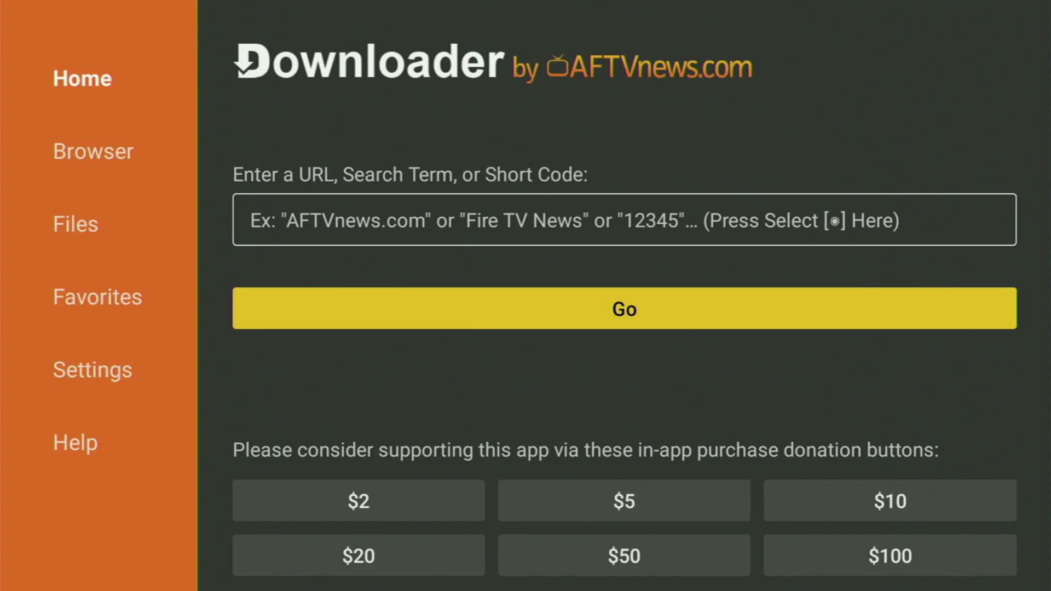
key(Up)
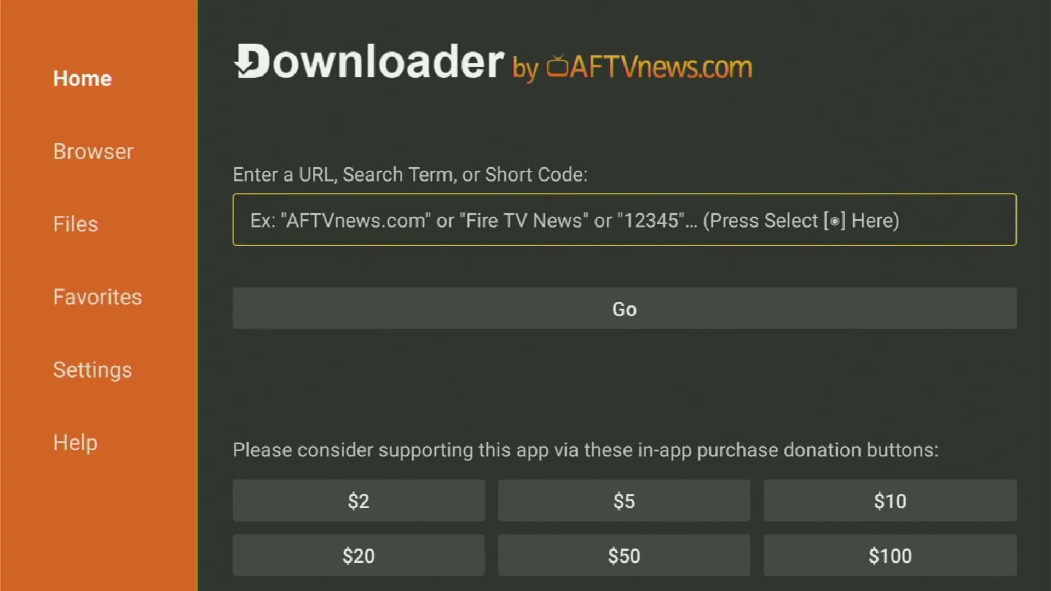
key(Return)
- Enter the code 511693 in the URL field
key(Right)
key(Right)
key(Right)
key(Right)
key(Return)
key(Left)
key(Left)
key(Left)
key(Left)
key(Return)
key(Return)
key(Right)
key(Right)
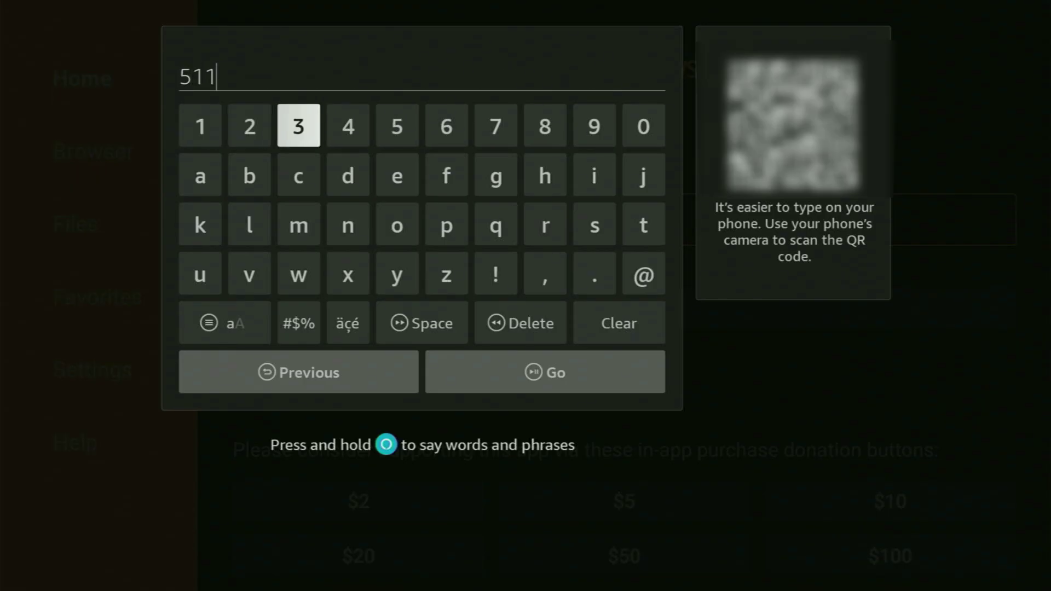
key(Right)
key(Right)
key(Right)
key(Return)
key(Right)
key(Right)
key(Right)
key(Return)
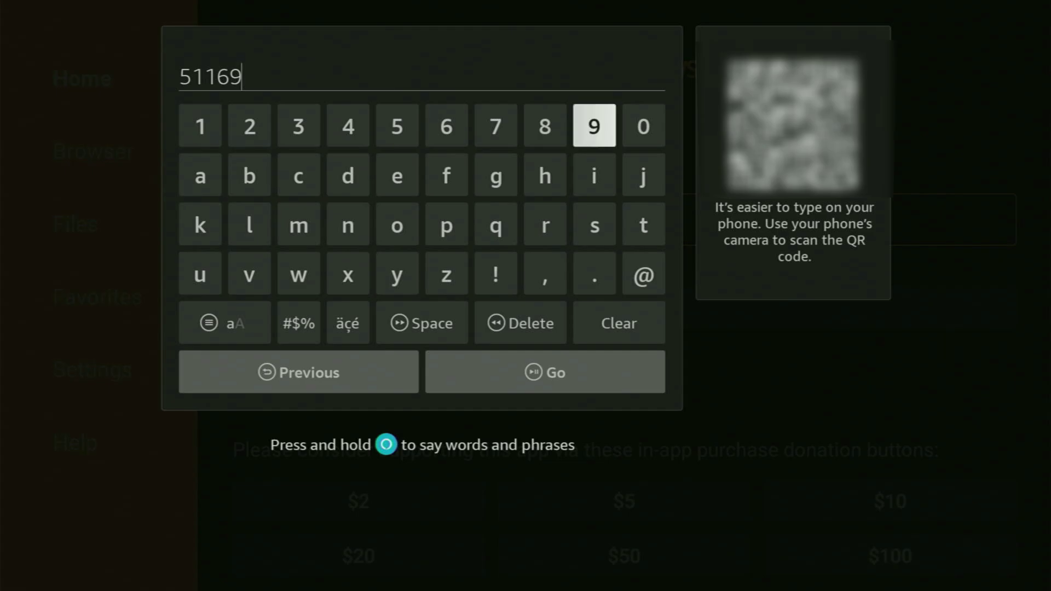
key(Right)
key(Right)
key(Right)
key(Right)
key(Return)
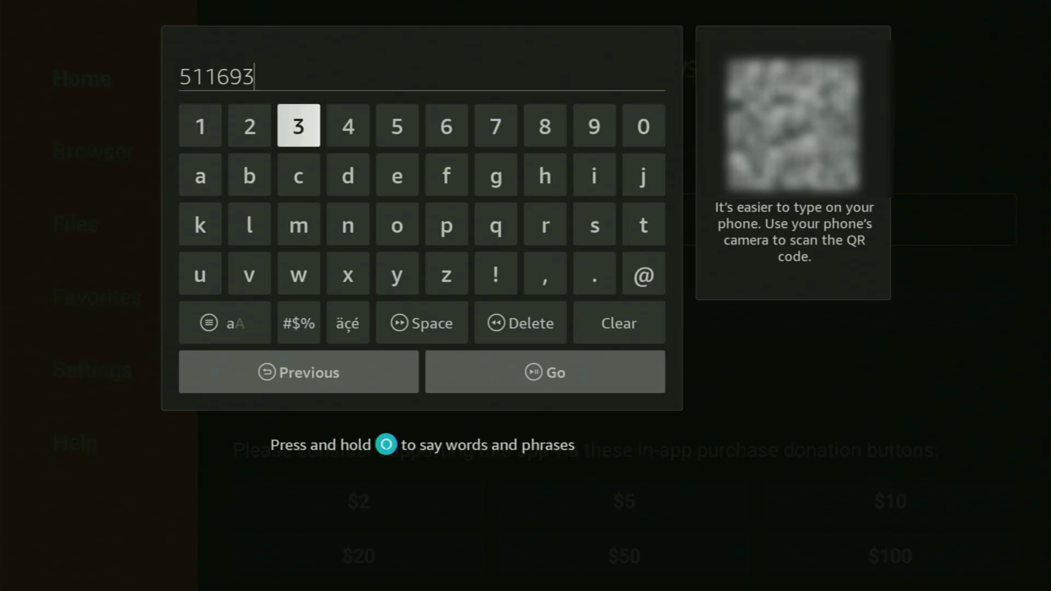
- Submit code 511693 with Go to start downloading ibop.apk
key(Down)
key(Down)
key(Down)
key(Down)
key(Down)
key(Right)
key(Return)
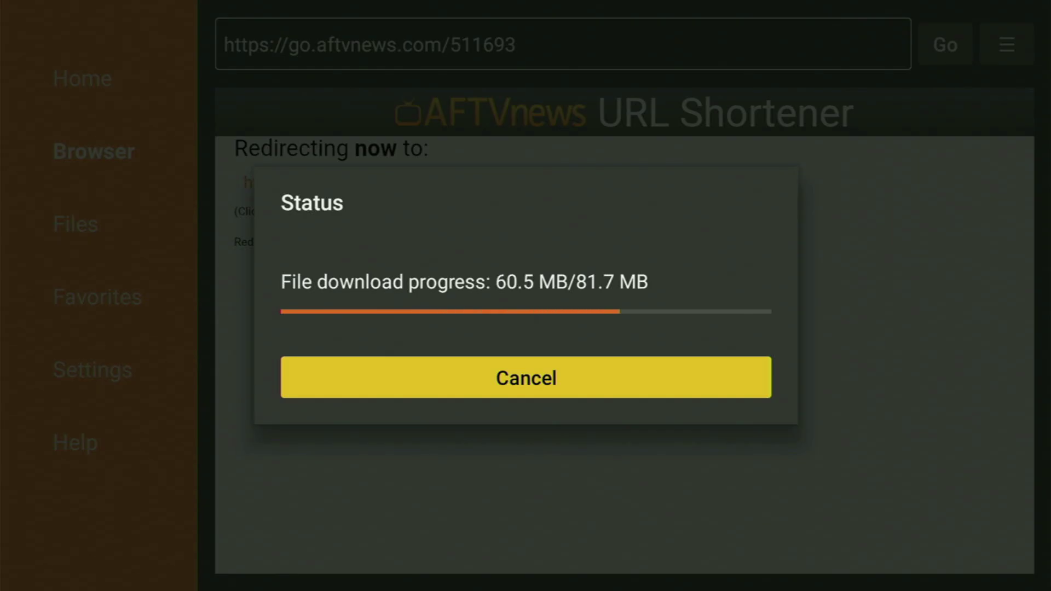
- Install the downloaded ibop.apk as MediaPlayerIbo and finish with DONE instead of opening it
key(Return)
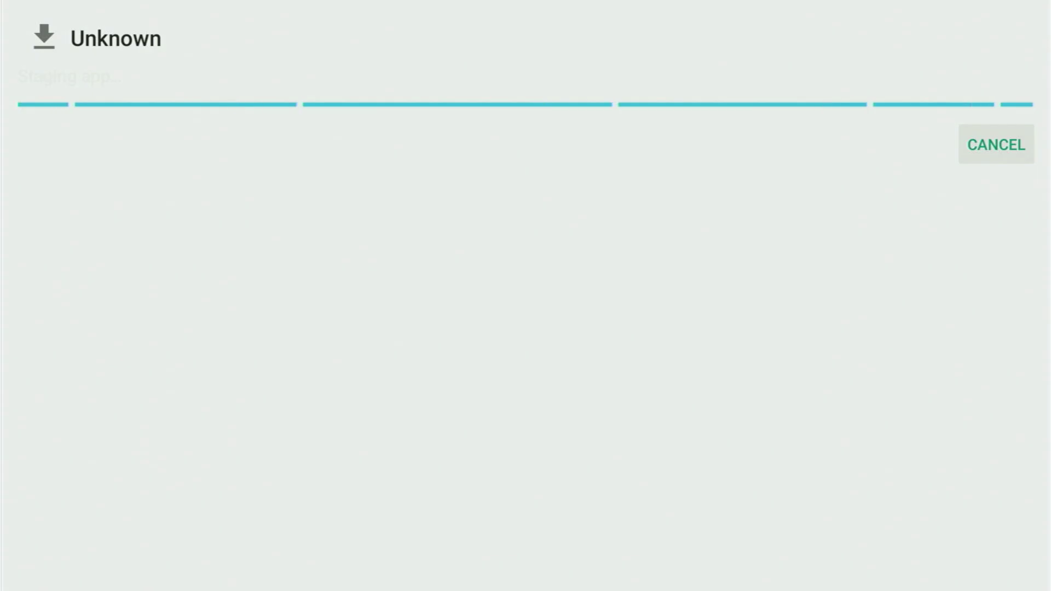
key(Right)
key(Return)
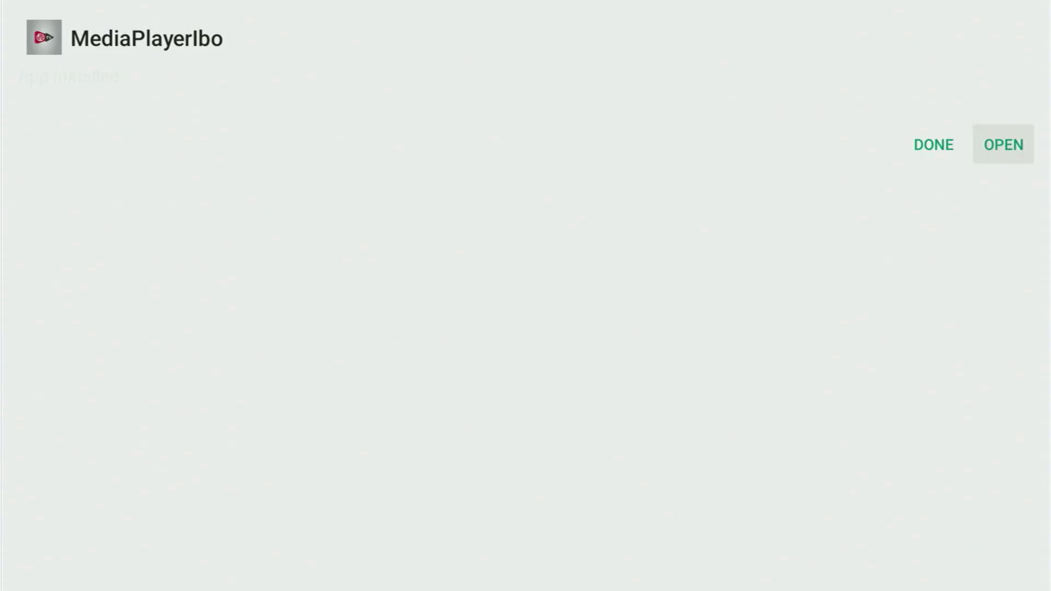
key(Left)
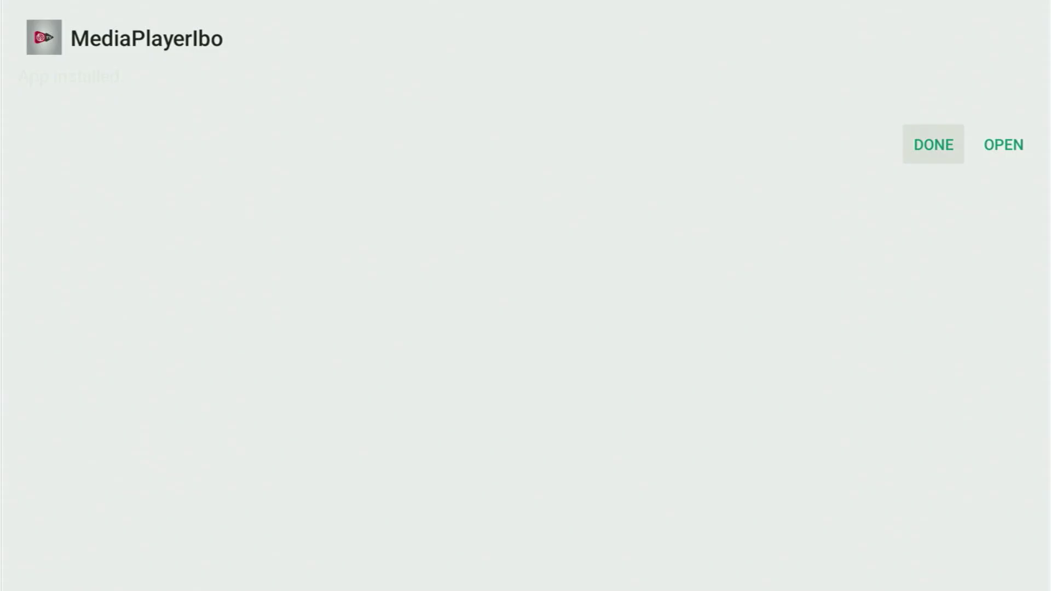
key(Return)
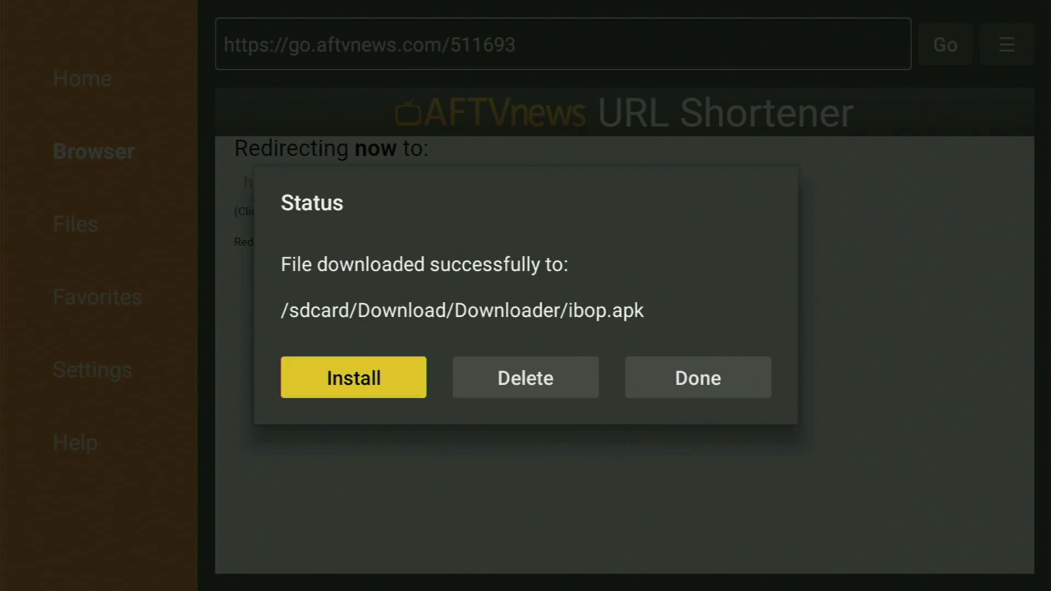
- Delete ibop.apk from the Downloader Status dialog and confirm the deletion
key(Right)
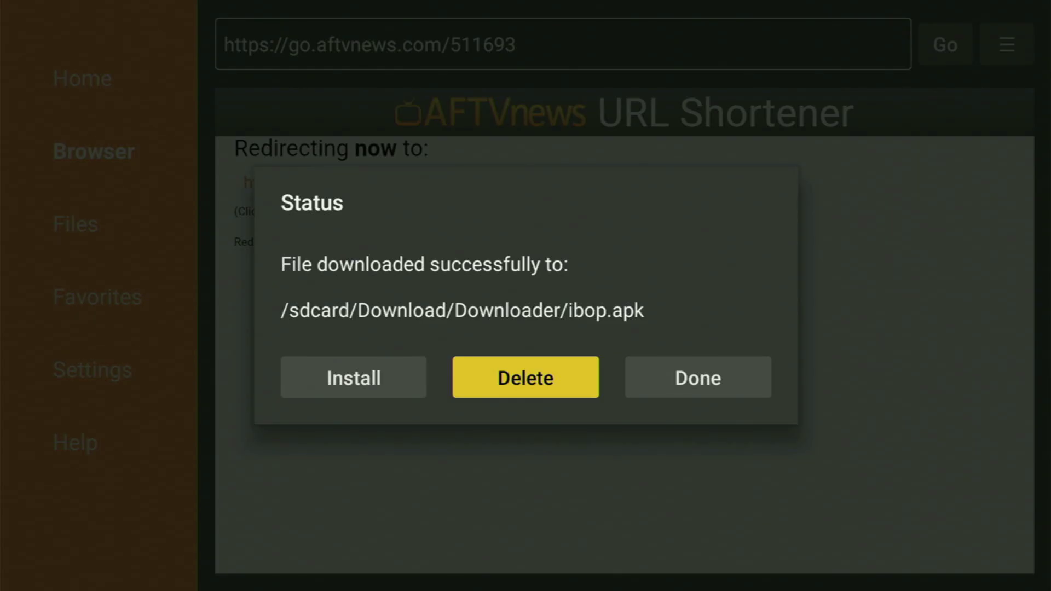
key(Return)
key(Return)
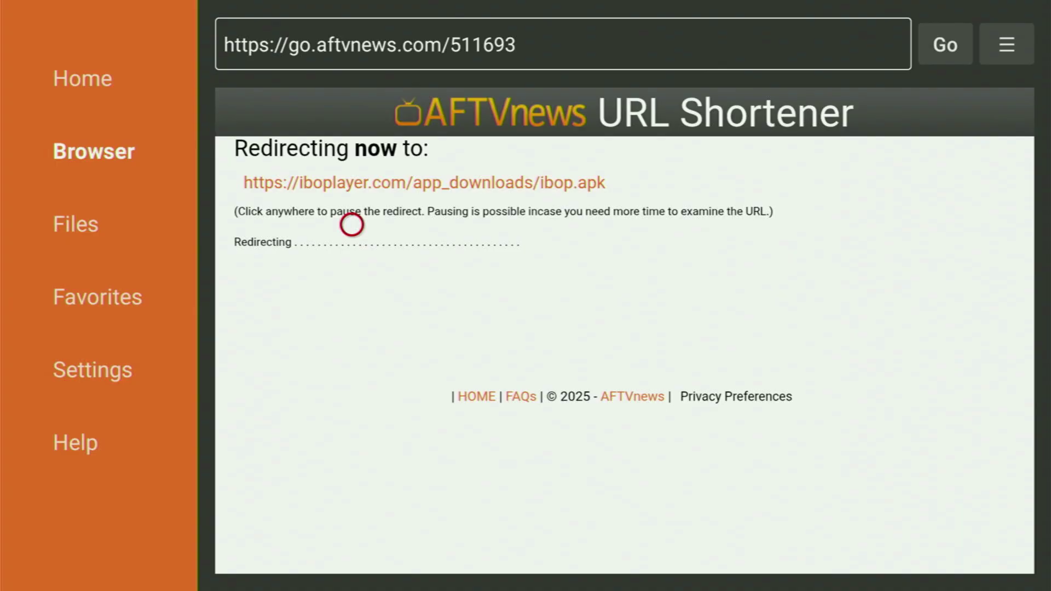
- From Home, open Your Apps & Channels and move MediaPlayerIbo to the front
key(Home)
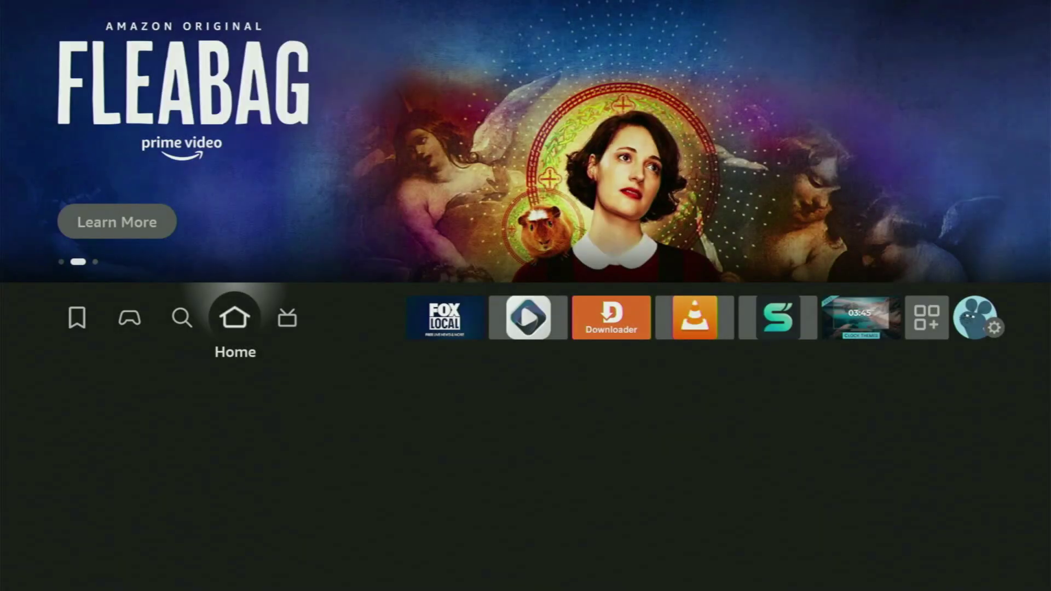
key(Right)
key(Right)
key(Right)
key(Right)
key(Right)
key(Right)
key(Right)
key(Right)
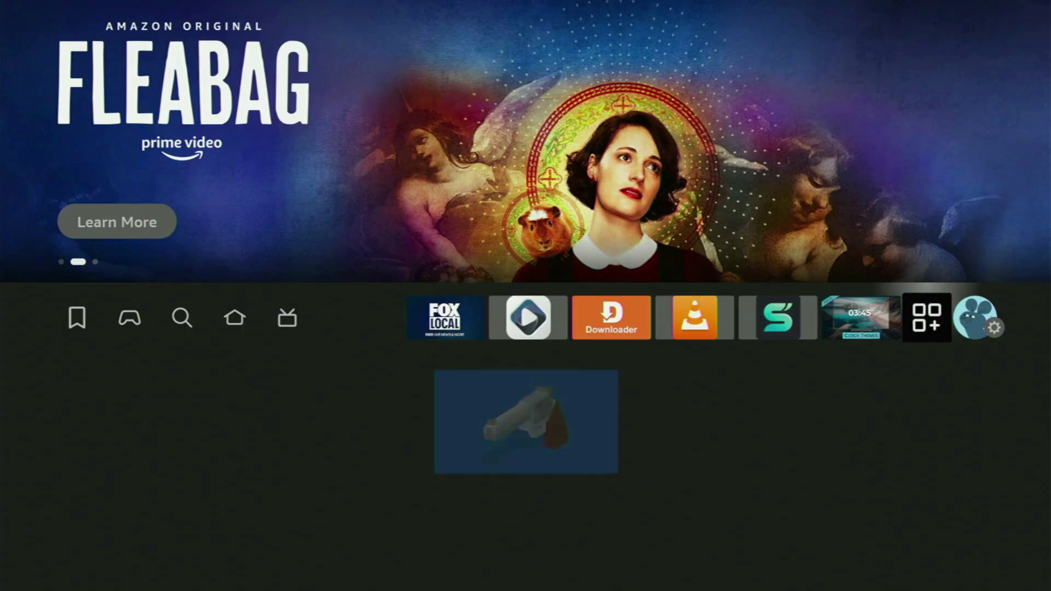
key(Return)
key(Down)
key(Down)
key(Down)
key(Down)
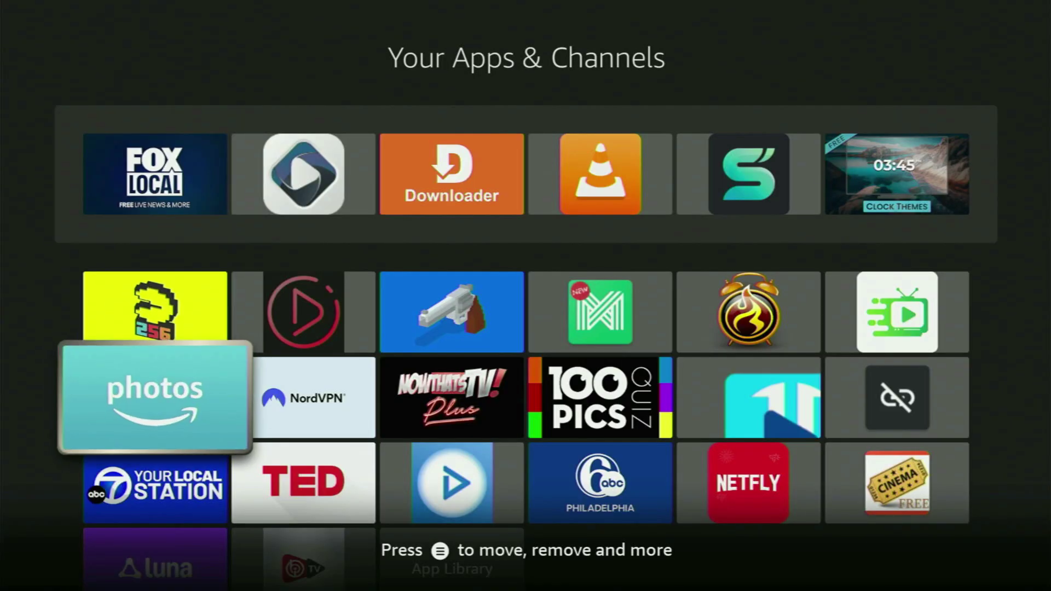
key(Right)
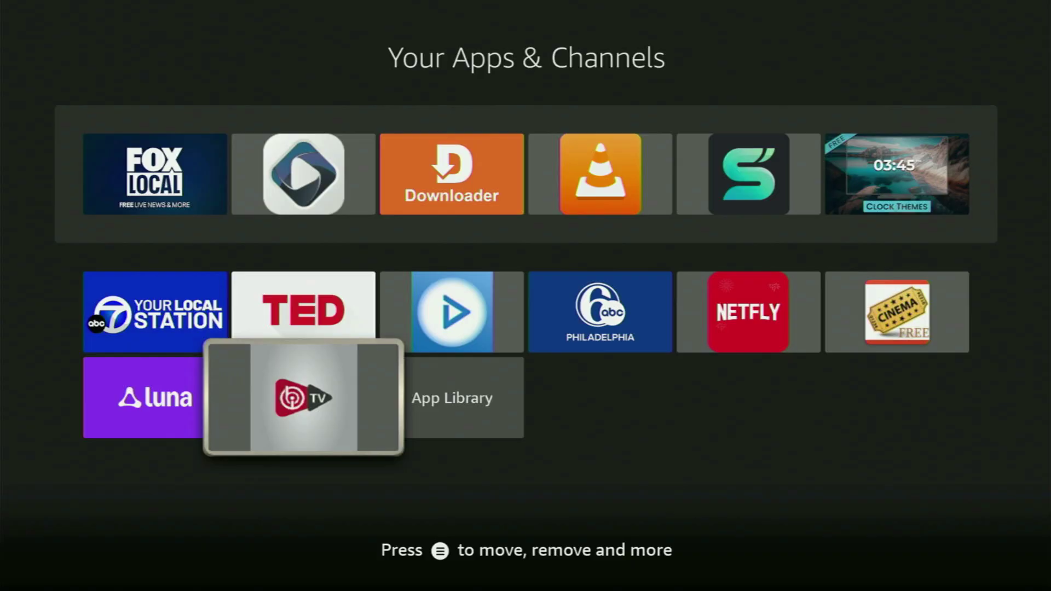
key(Menu)
key(Down)
key(Return)
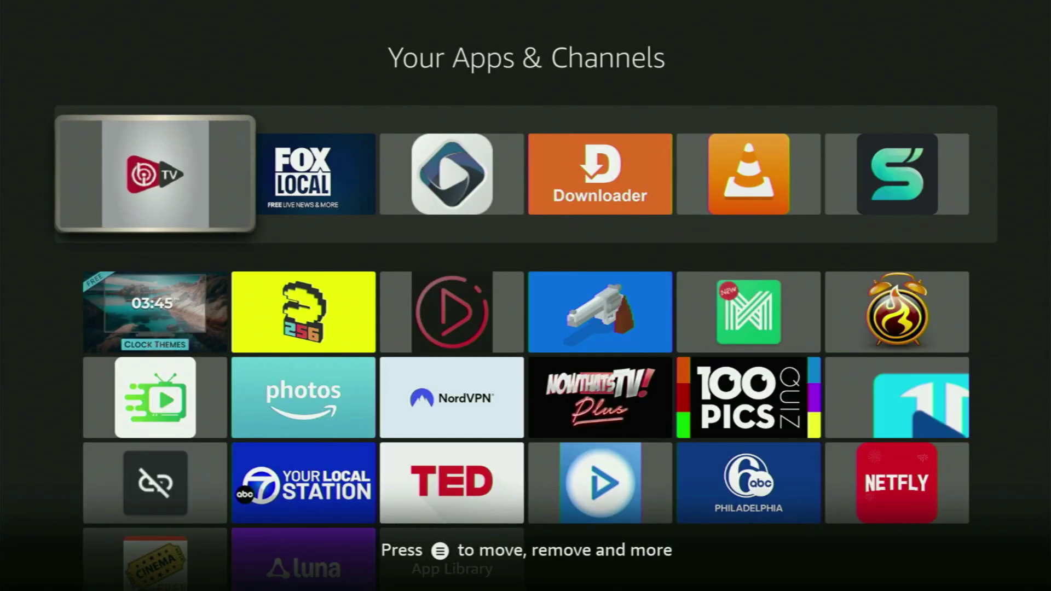
- Highlight the NordVPN app tile in the apps grid
key(Down)
key(Down)
key(Down)
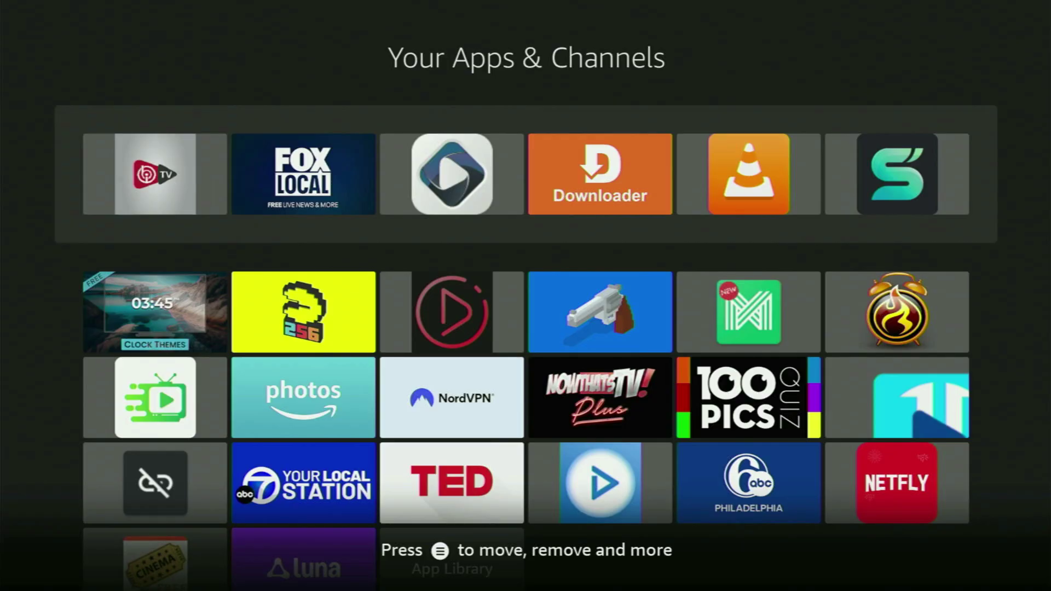
key(Right)
key(Right)
key(Up)
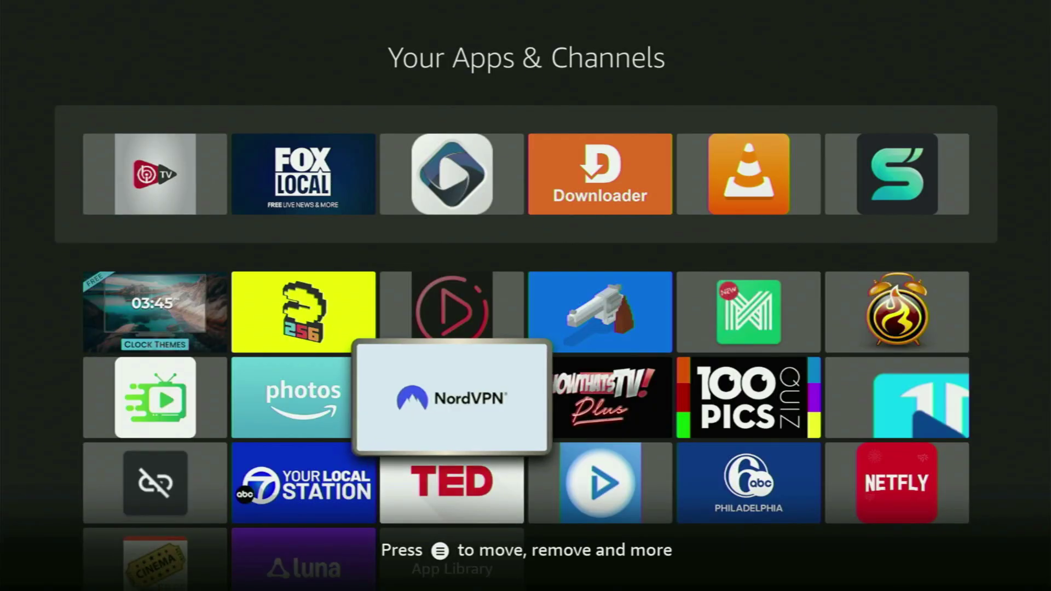